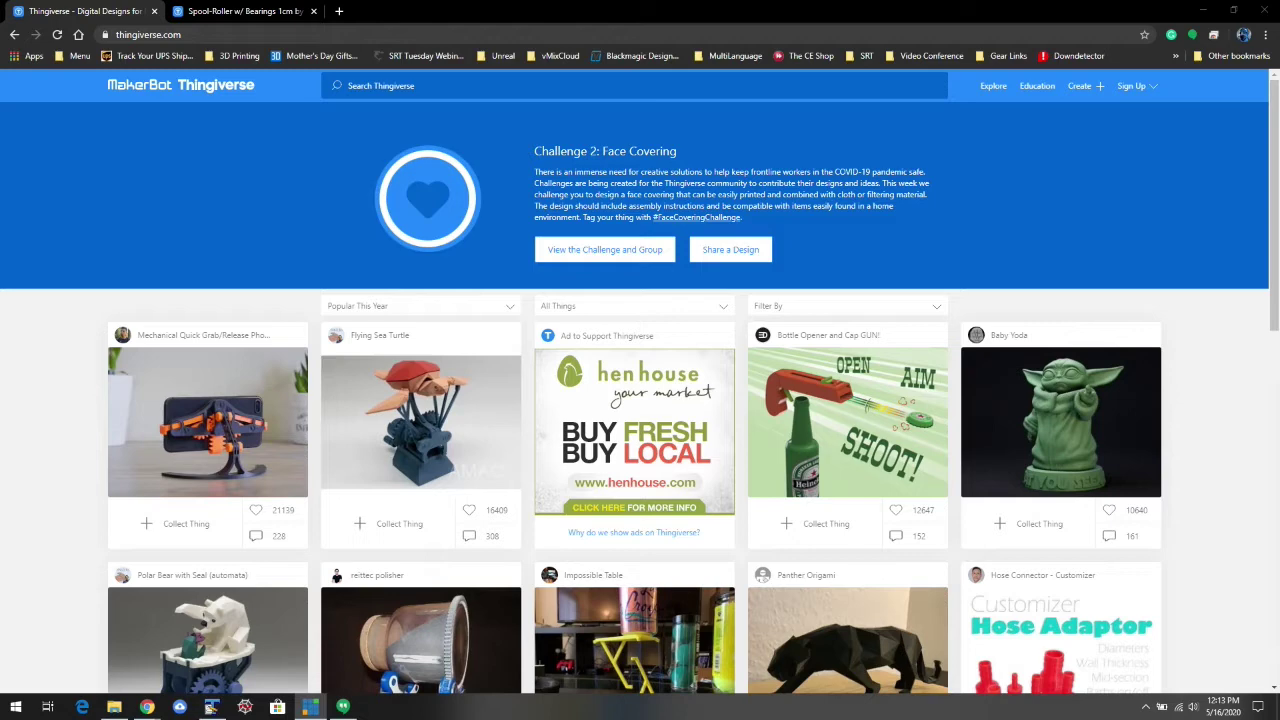
Search Thingiverse for 'spool roller' and scroll through the matching designs
click(454, 85)
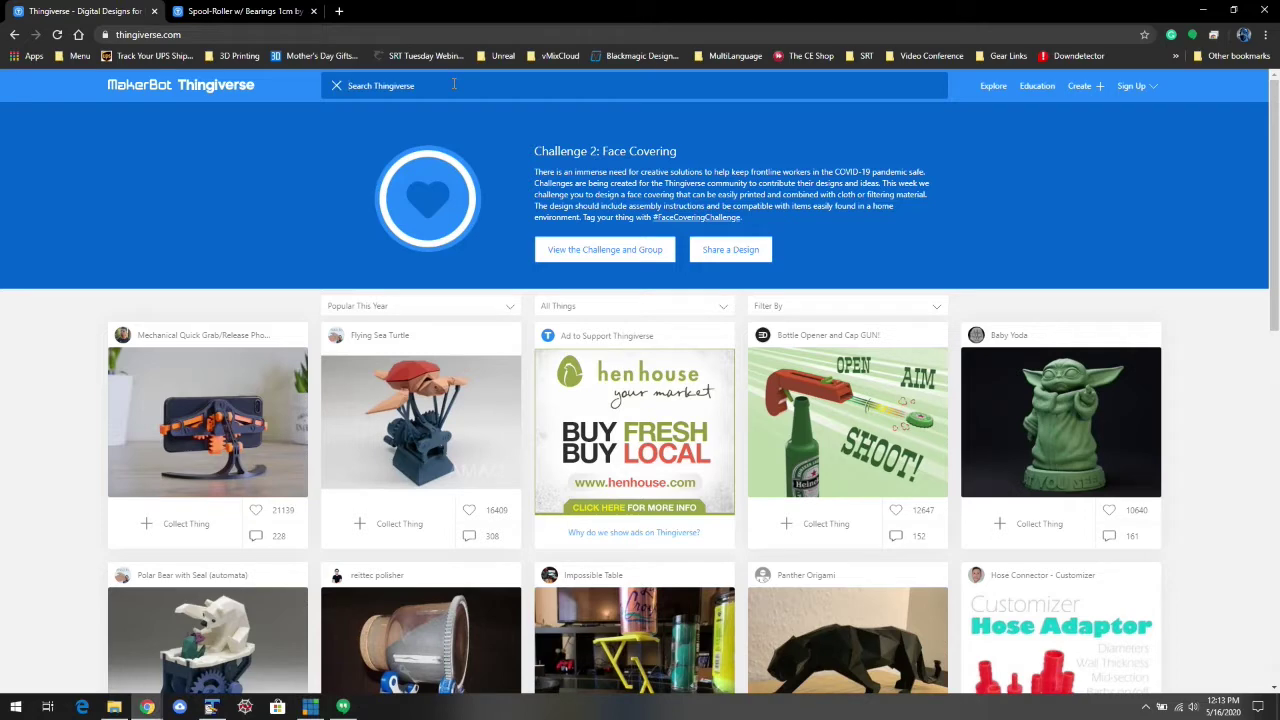
text(spool roller)
key(Return)
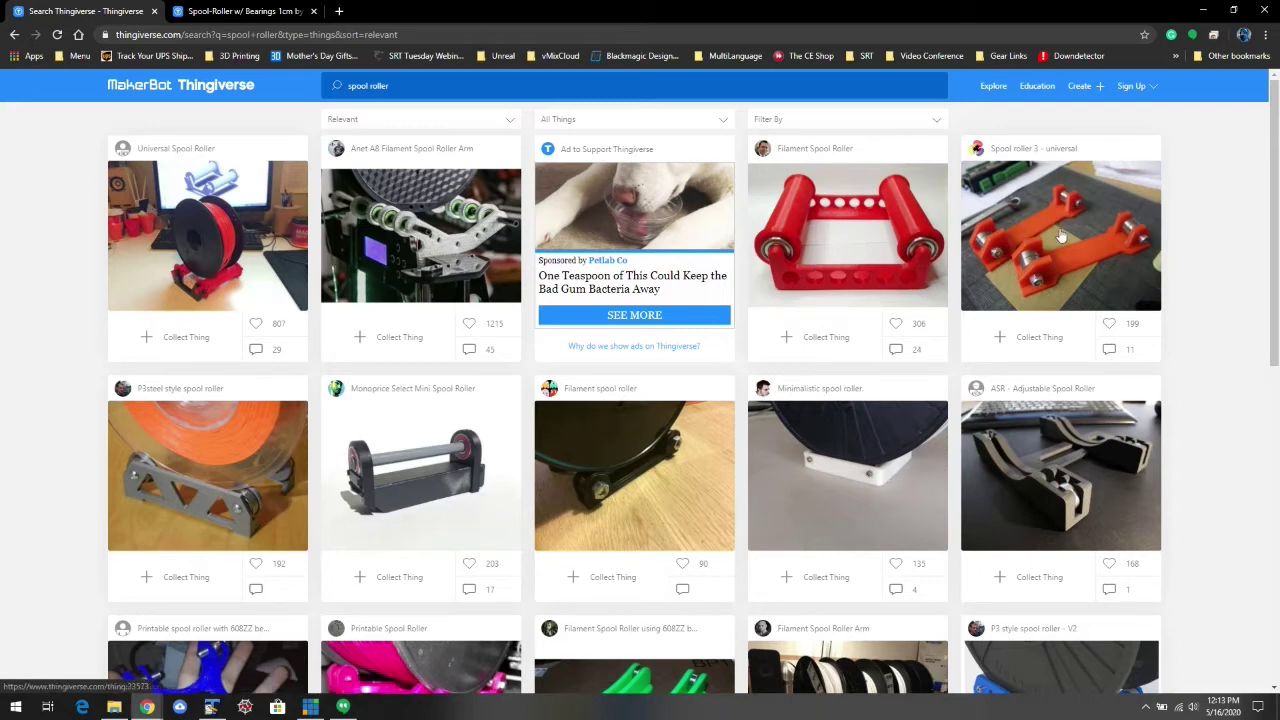
scroll(28, 460, down, 3)
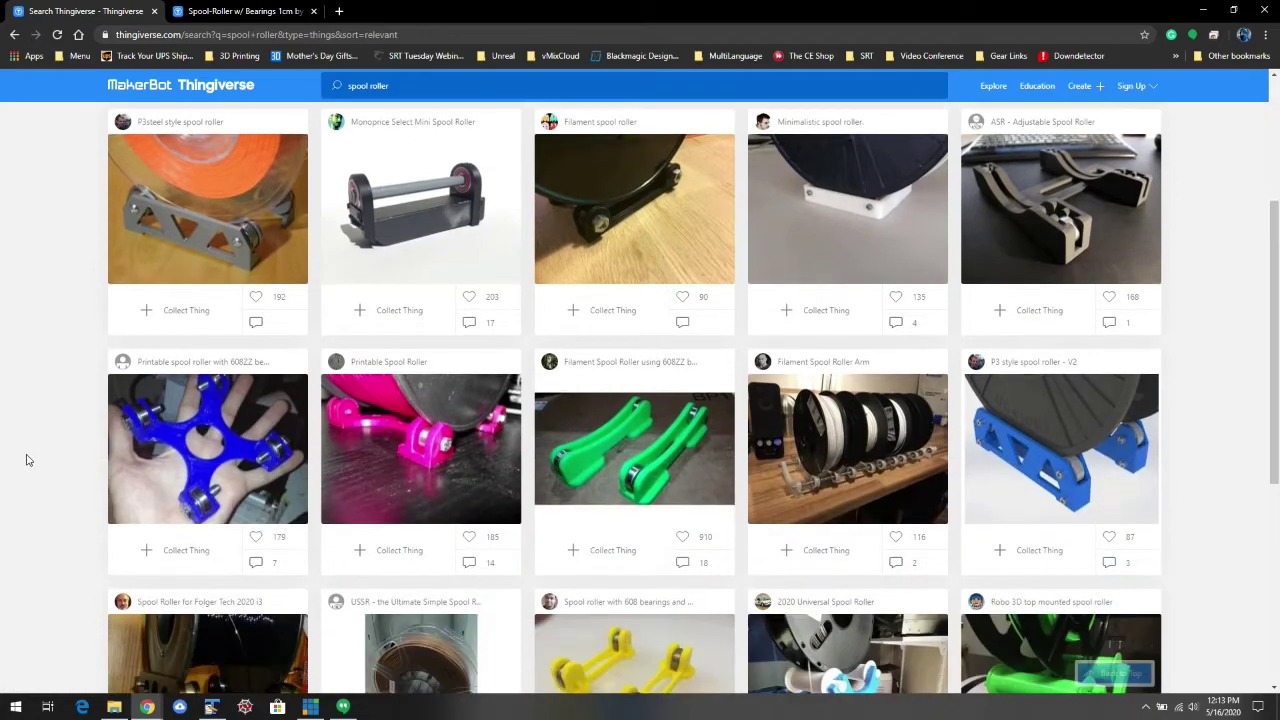
scroll(28, 460, down, 2)
scroll(28, 460, down, 3)
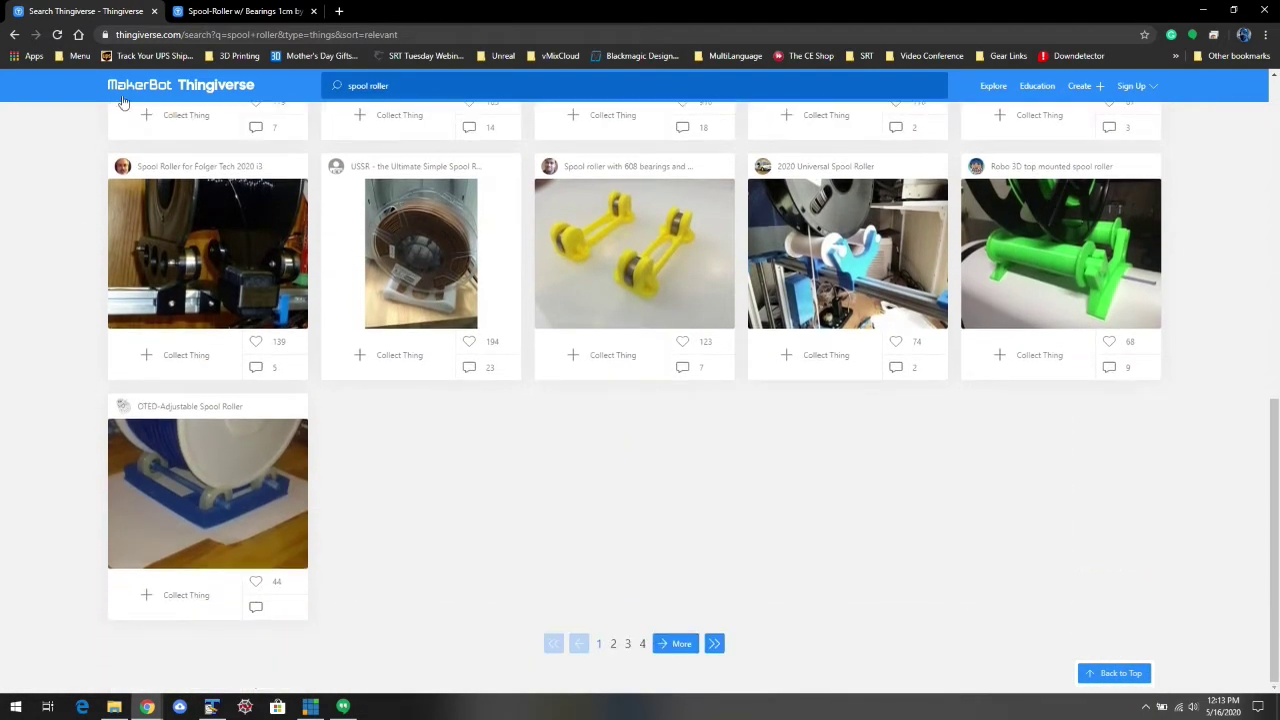
On the Spool-Roller w/ Bearings 1cm page, browse its photos and read the summary
click(249, 12)
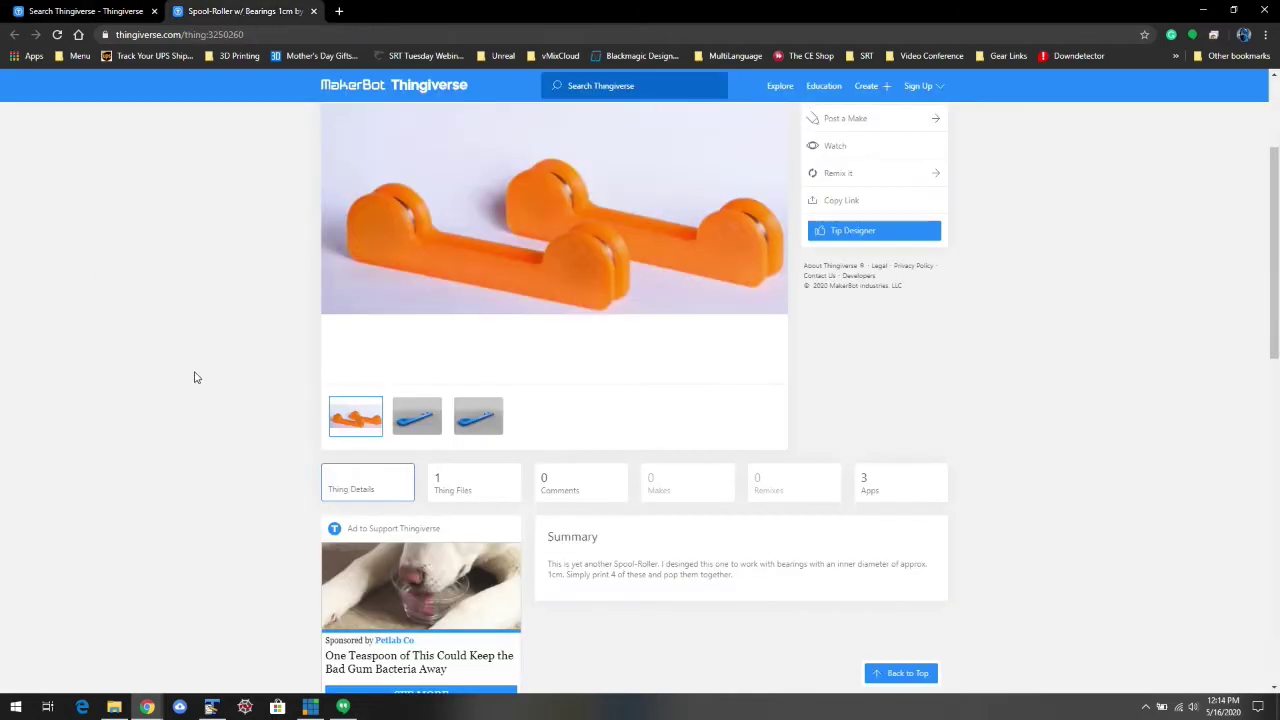
scroll(196, 377, up, 1)
scroll(196, 377, up, 1)
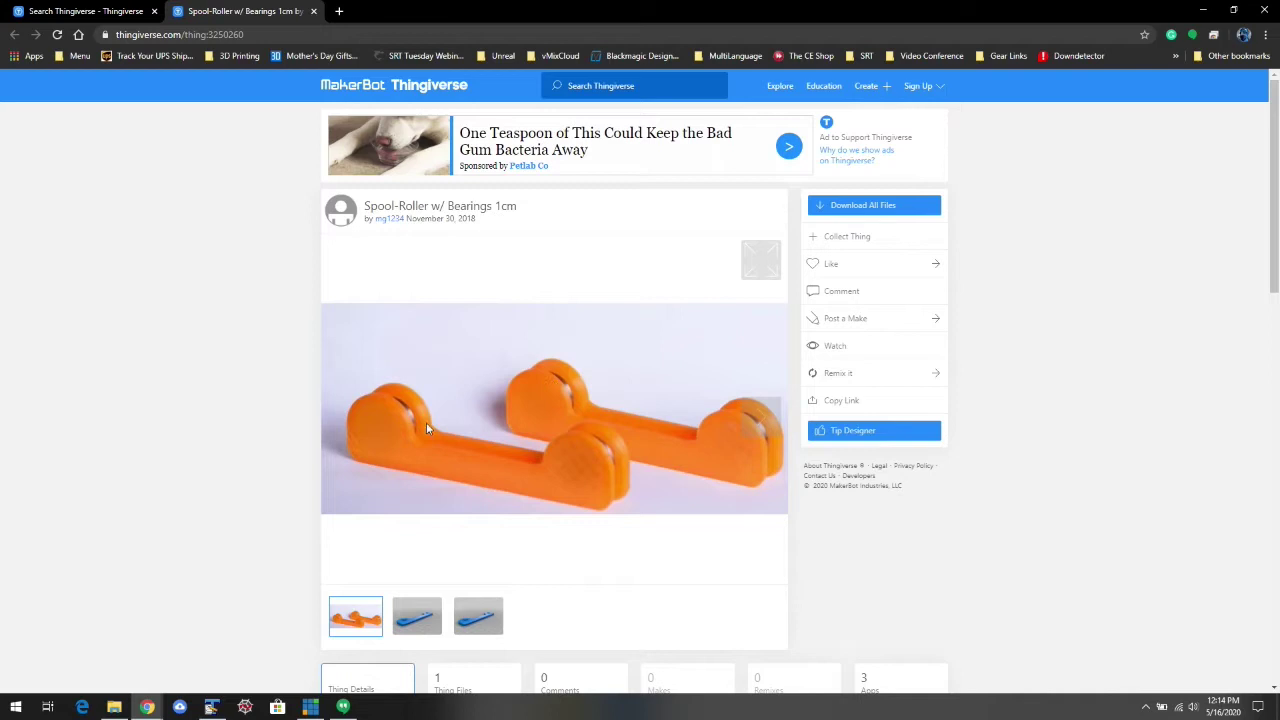
scroll(328, 453, down, 1)
click(417, 548)
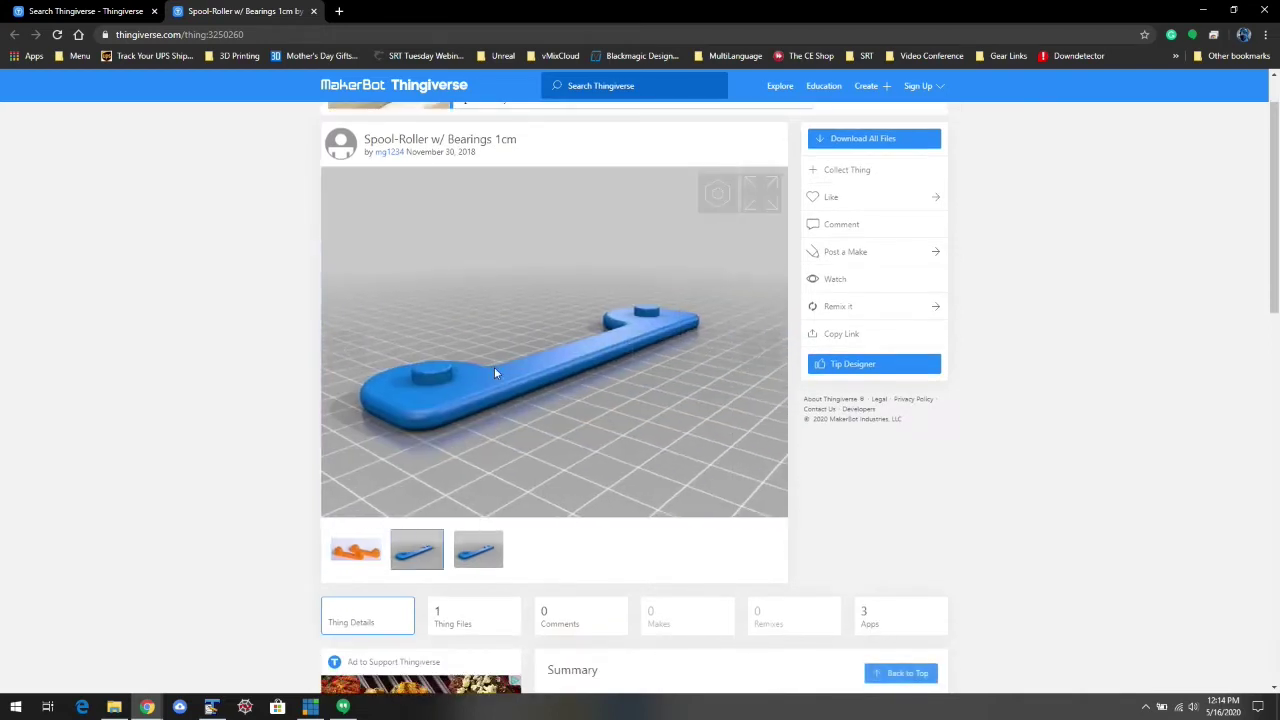
click(478, 549)
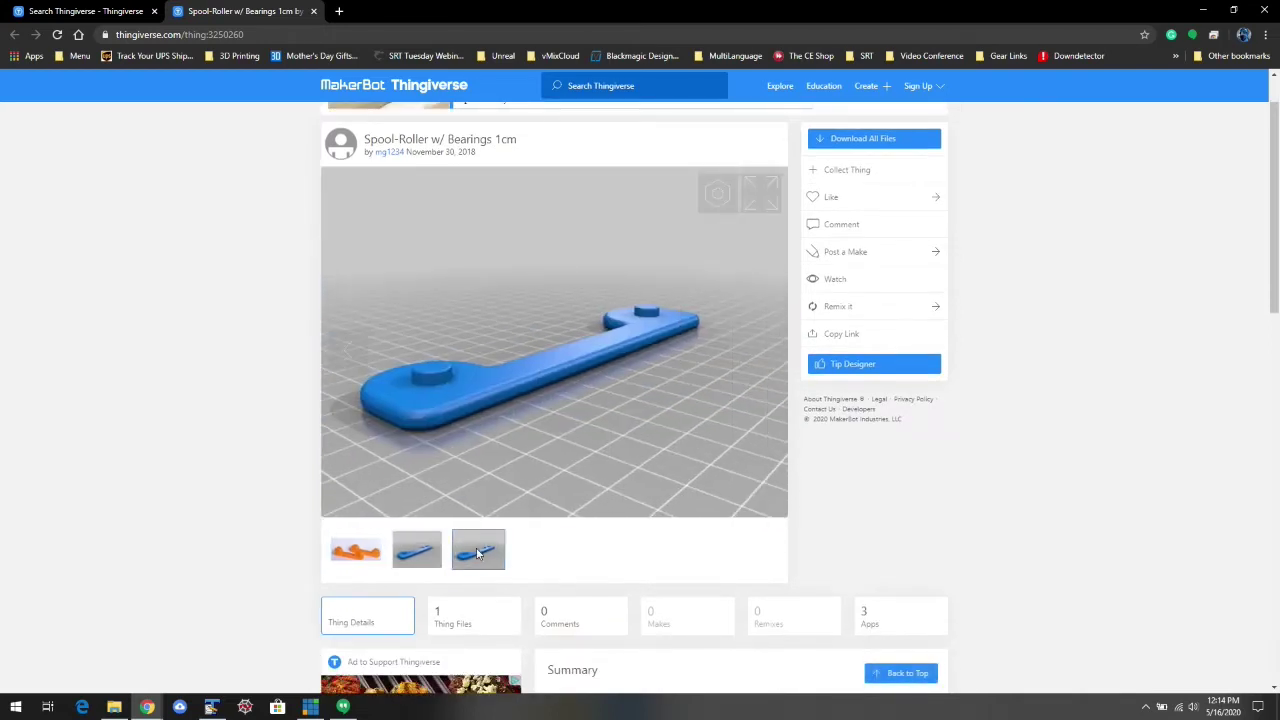
click(417, 545)
click(365, 558)
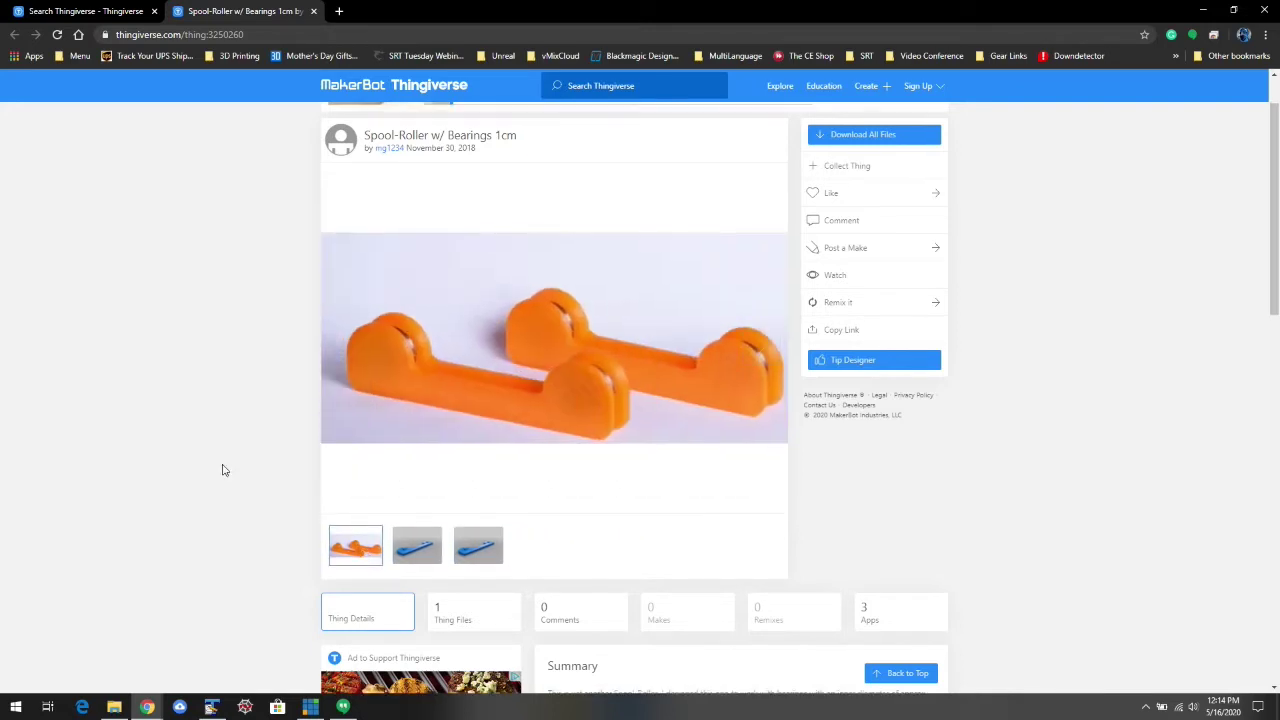
scroll(224, 470, down, 3)
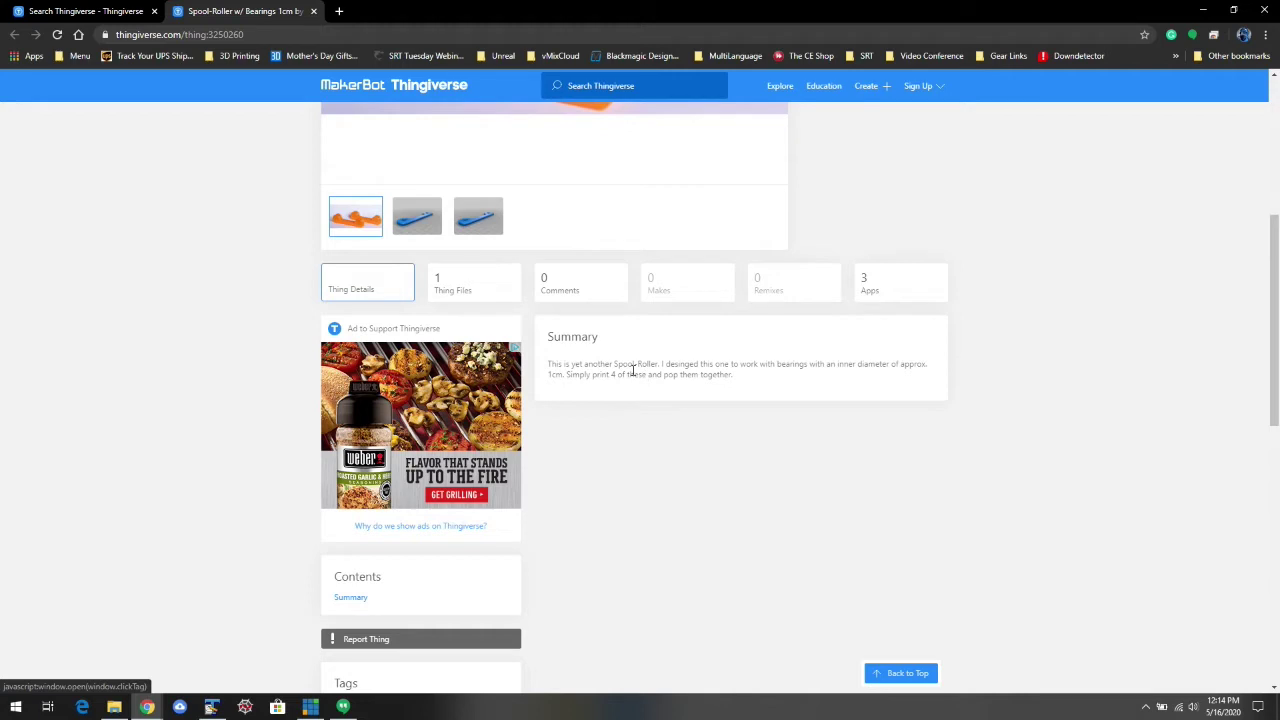
scroll(950, 420, up, 4)
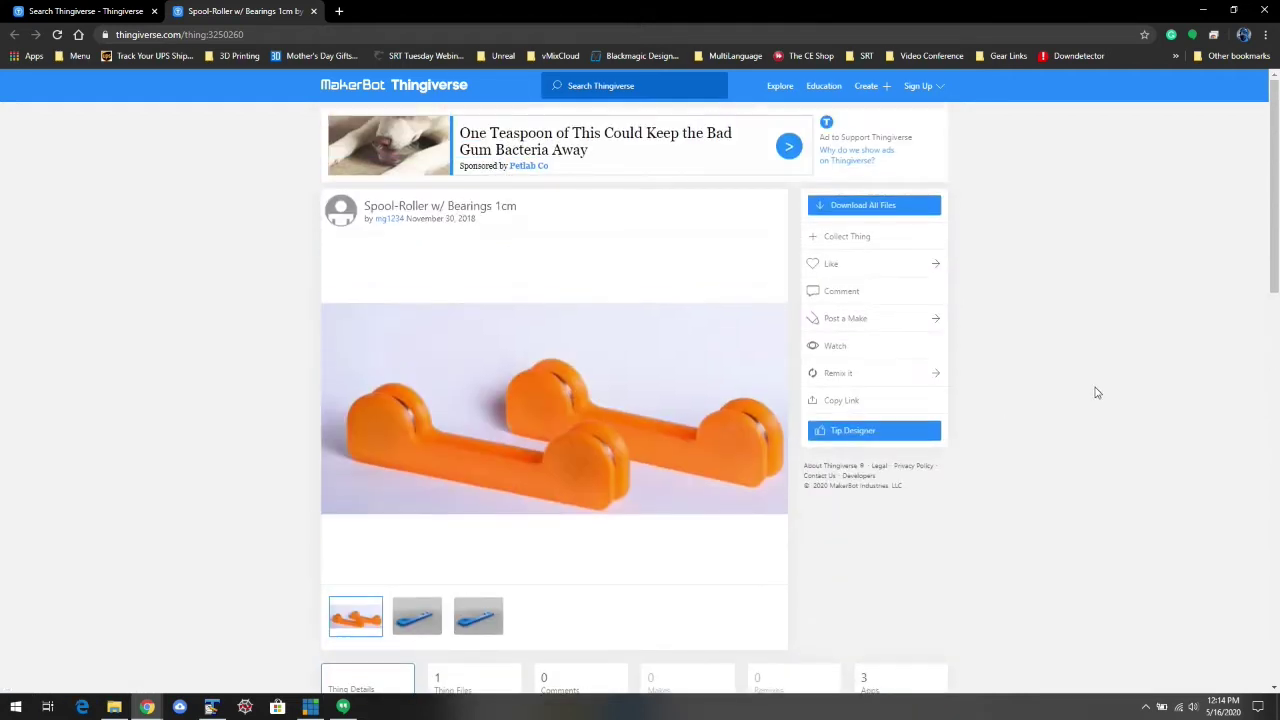
Download all of the design's files as a zip into the Desktop's 3D Demo folder
click(868, 206)
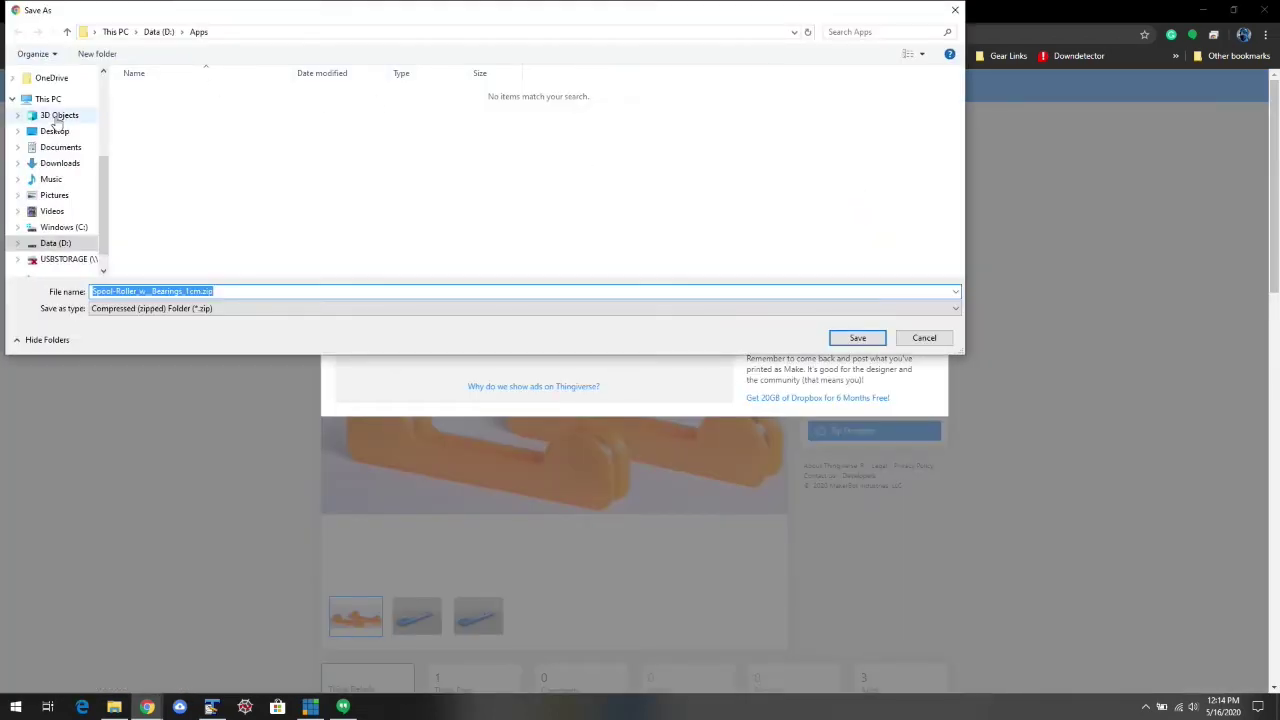
scroll(55, 120, up, 2)
scroll(58, 129, up, 2)
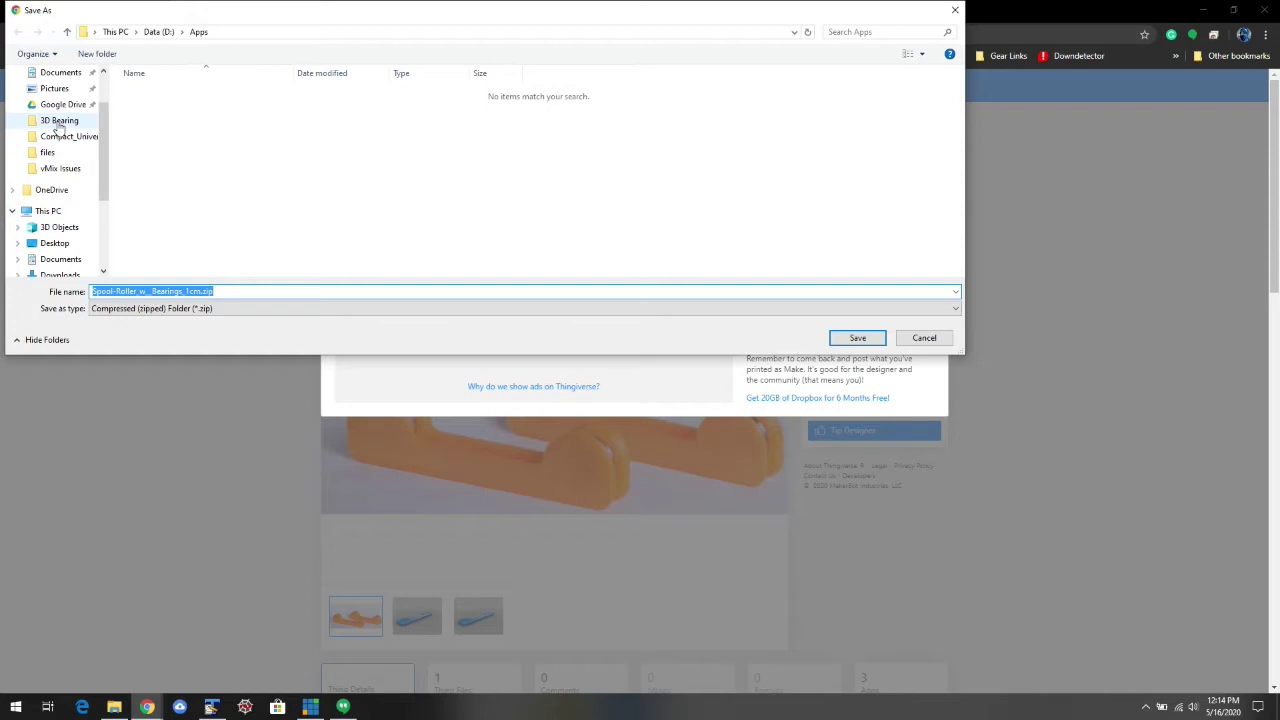
click(54, 245)
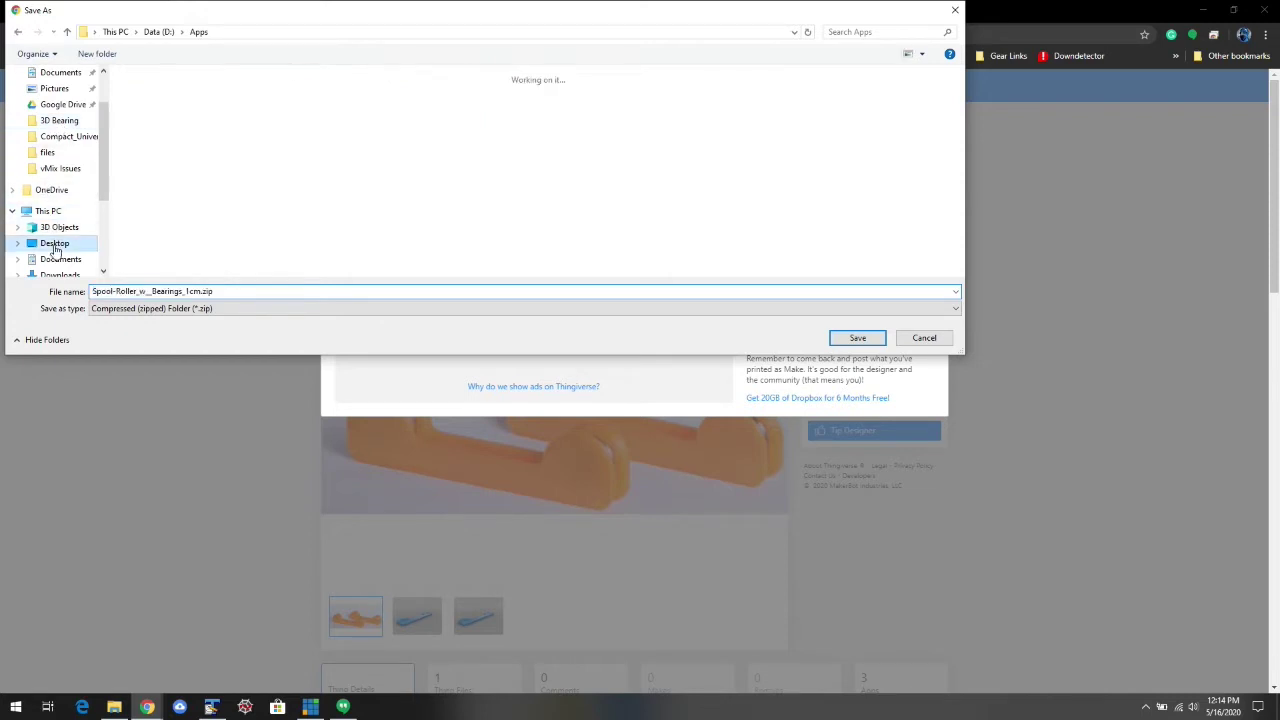
double_click(238, 112)
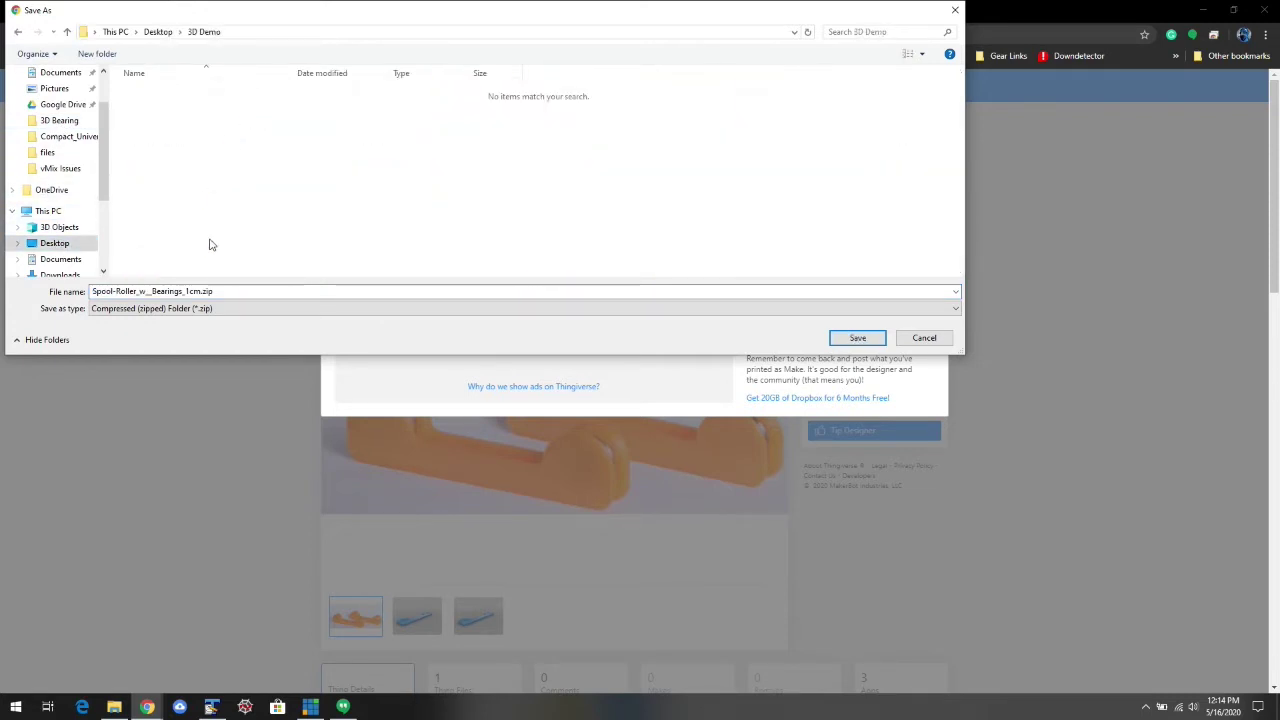
click(225, 291)
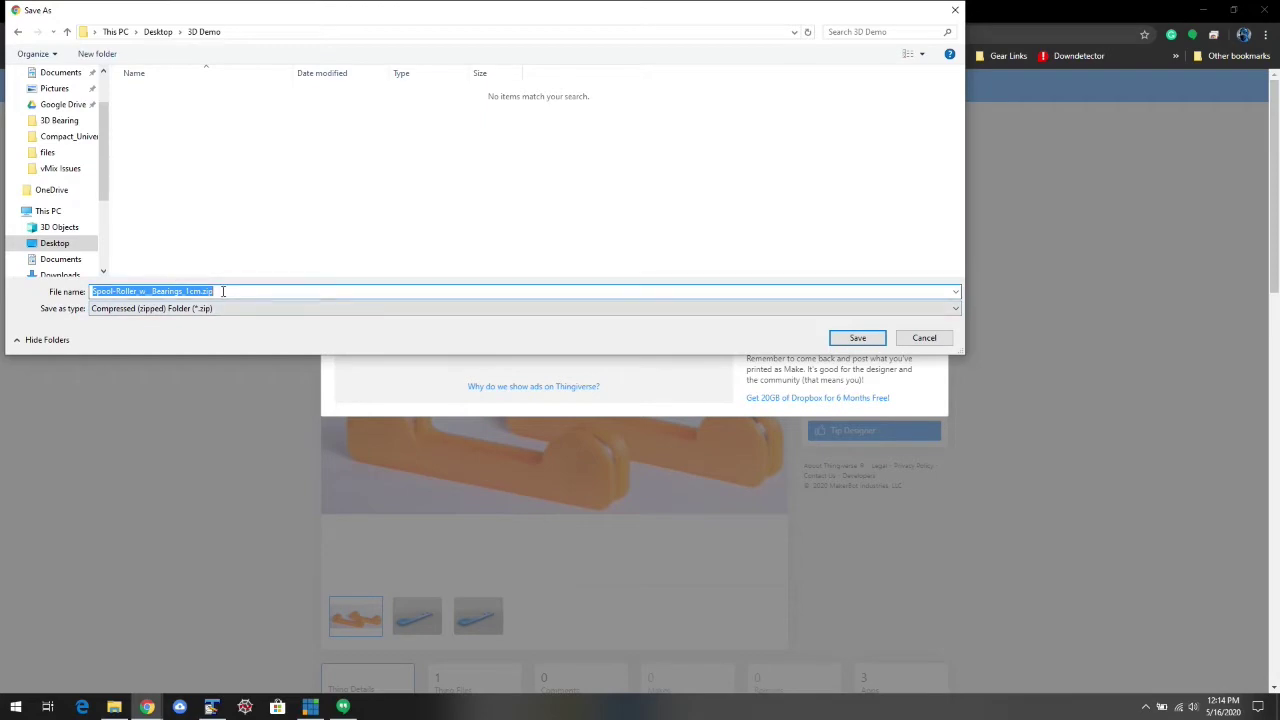
click(846, 338)
Extract the downloaded zip in 3D Demo into its own folder with 7-Zip
click(115, 707)
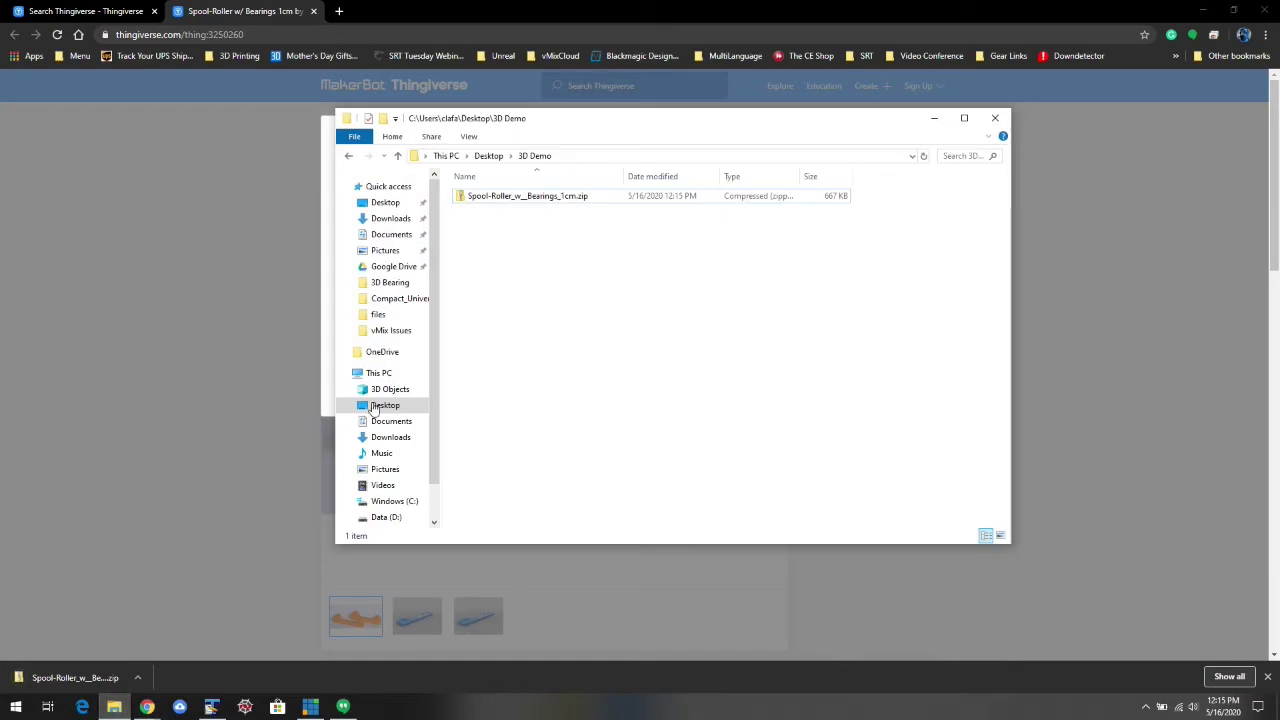
click(510, 202)
right_click(491, 205)
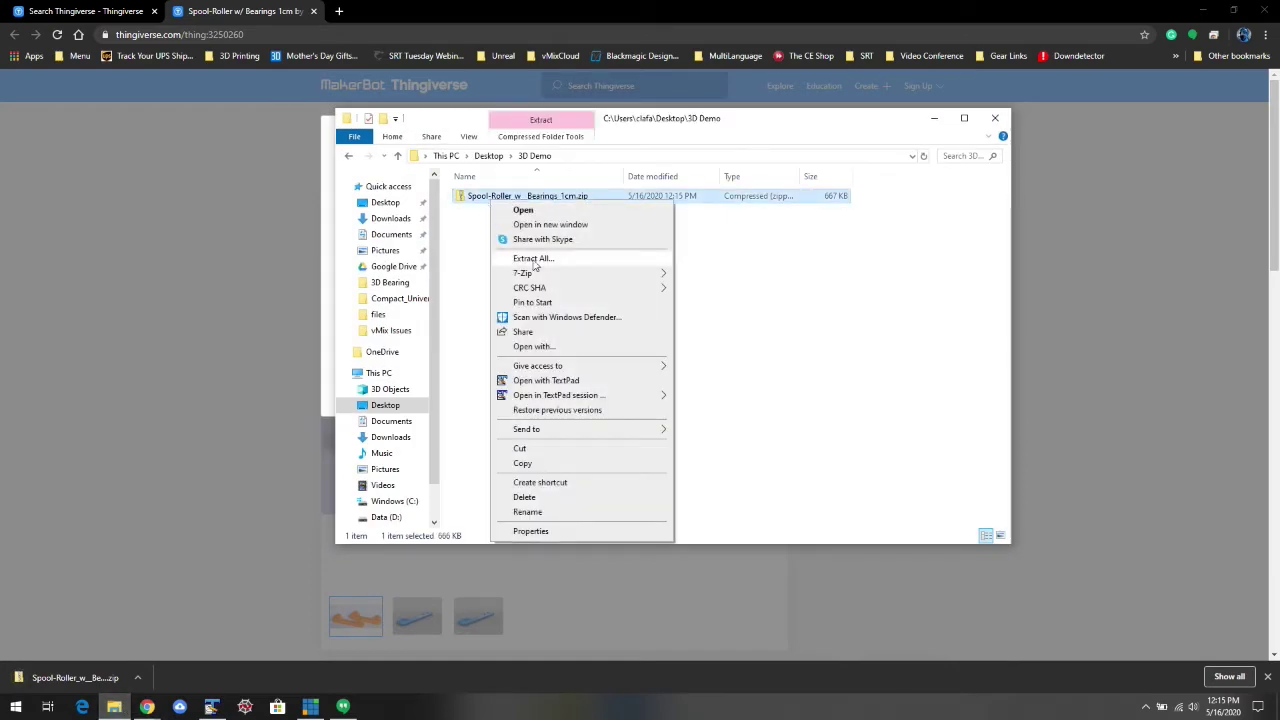
mouse_move(558, 273)
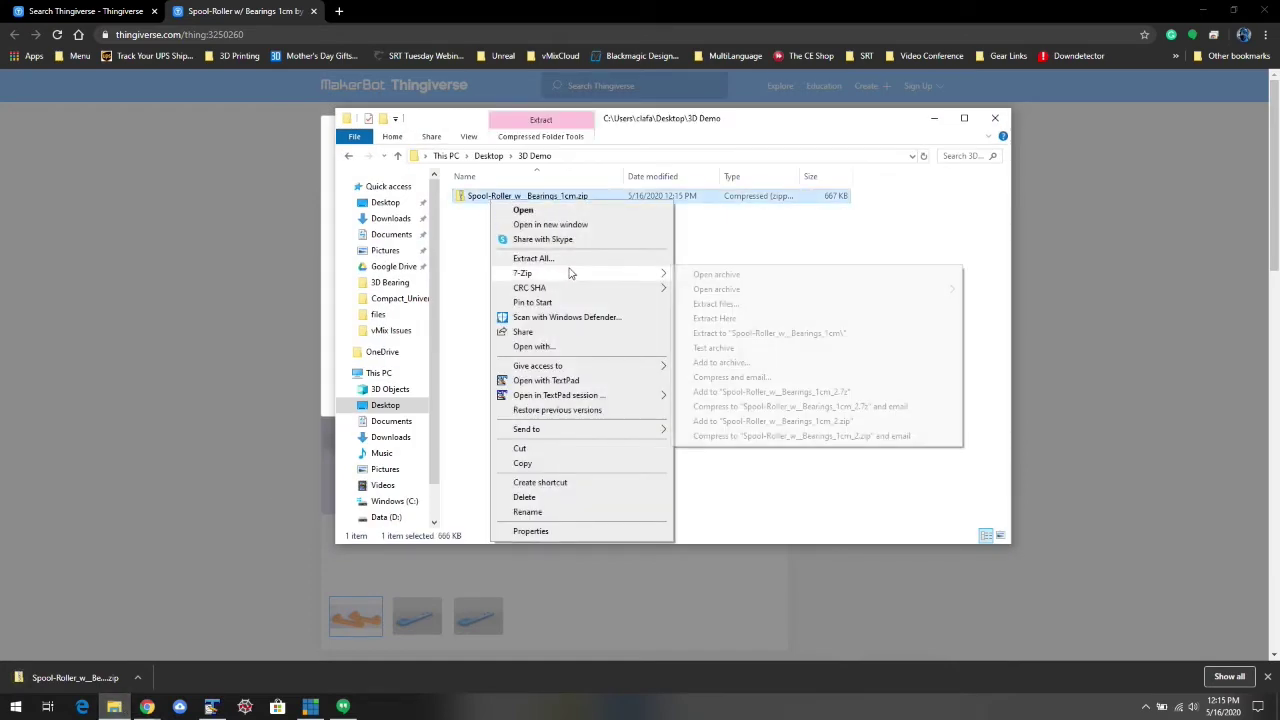
click(718, 335)
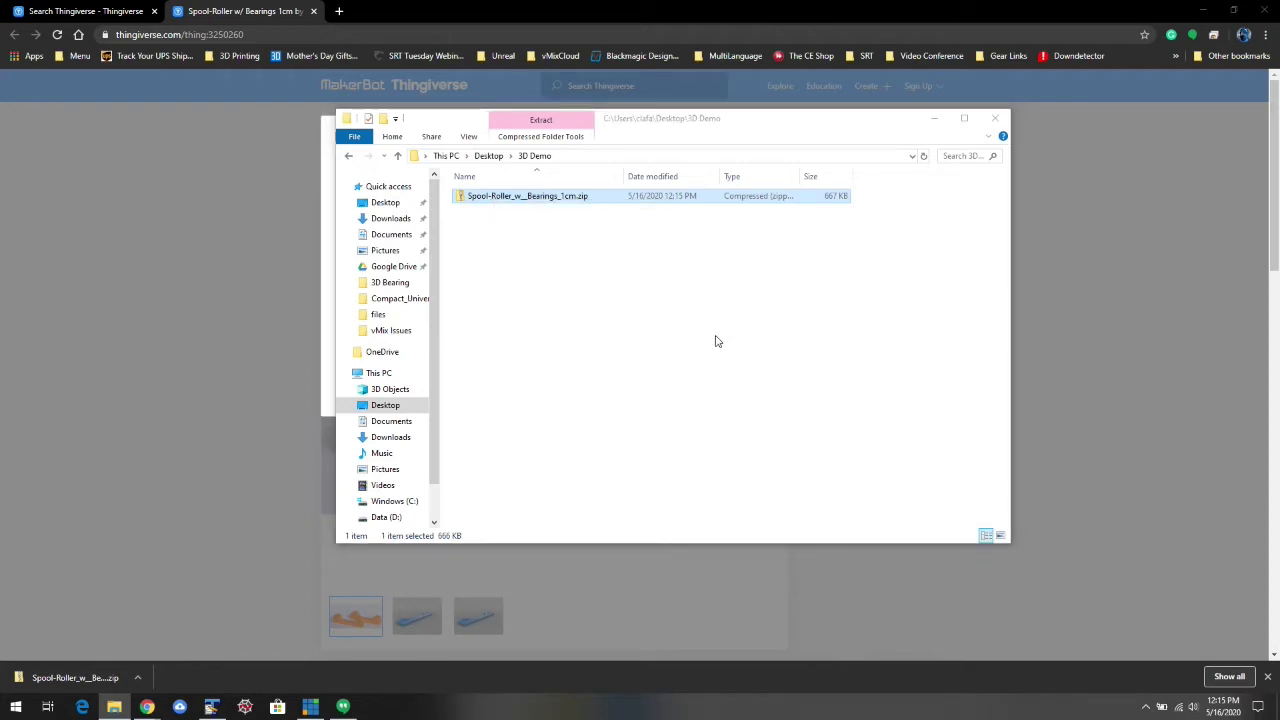
Browse into the extracted files subfolder and select Filamentroller_v2.stl
click(487, 198)
double_click(487, 198)
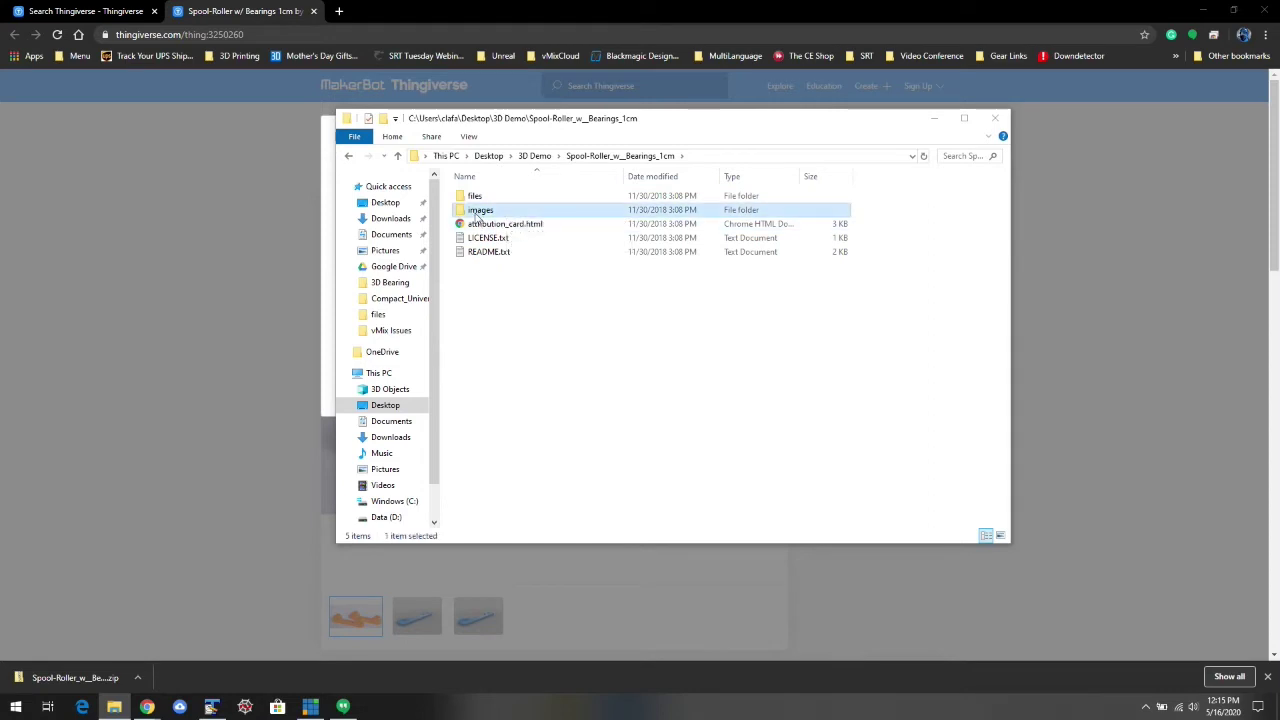
double_click(478, 210)
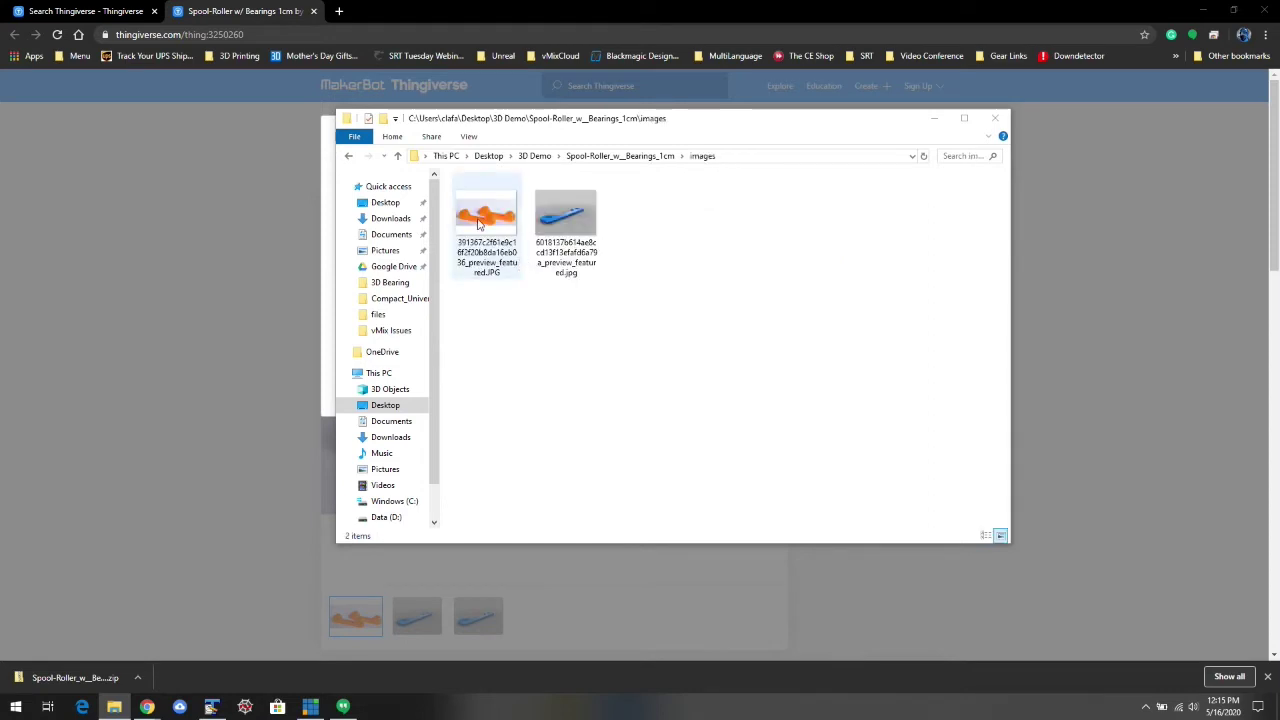
click(645, 158)
click(474, 196)
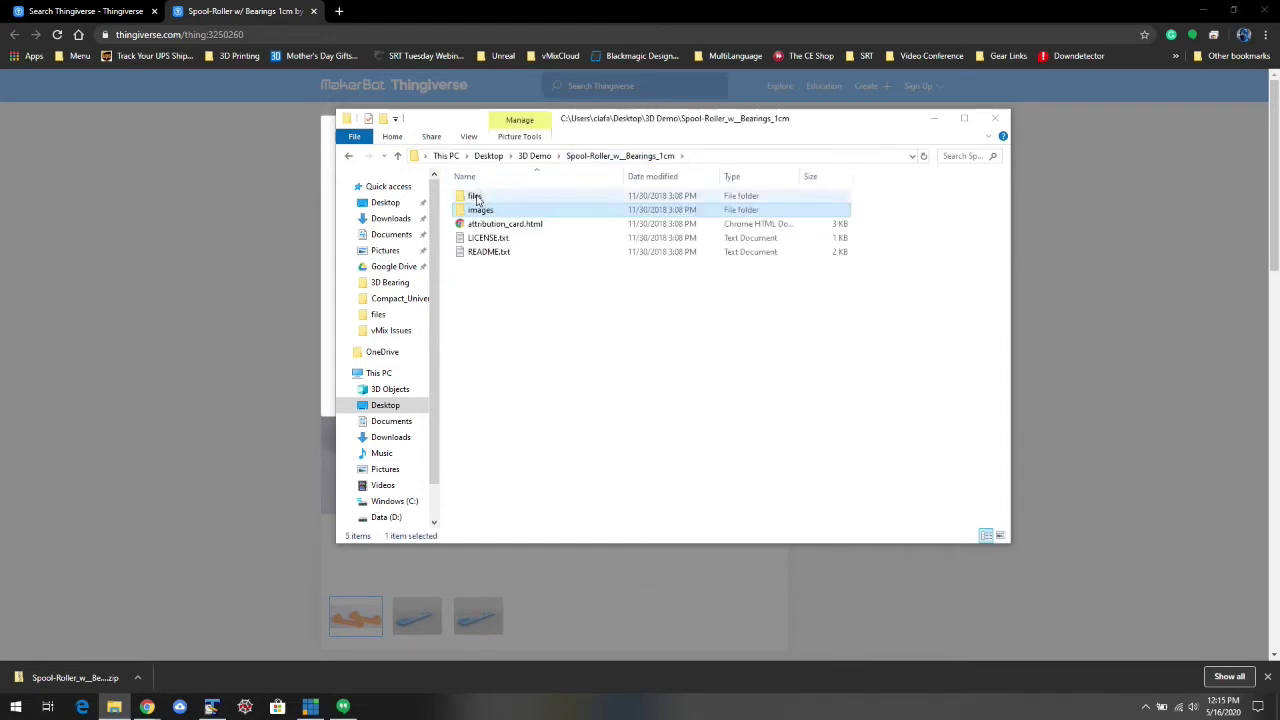
double_click(474, 197)
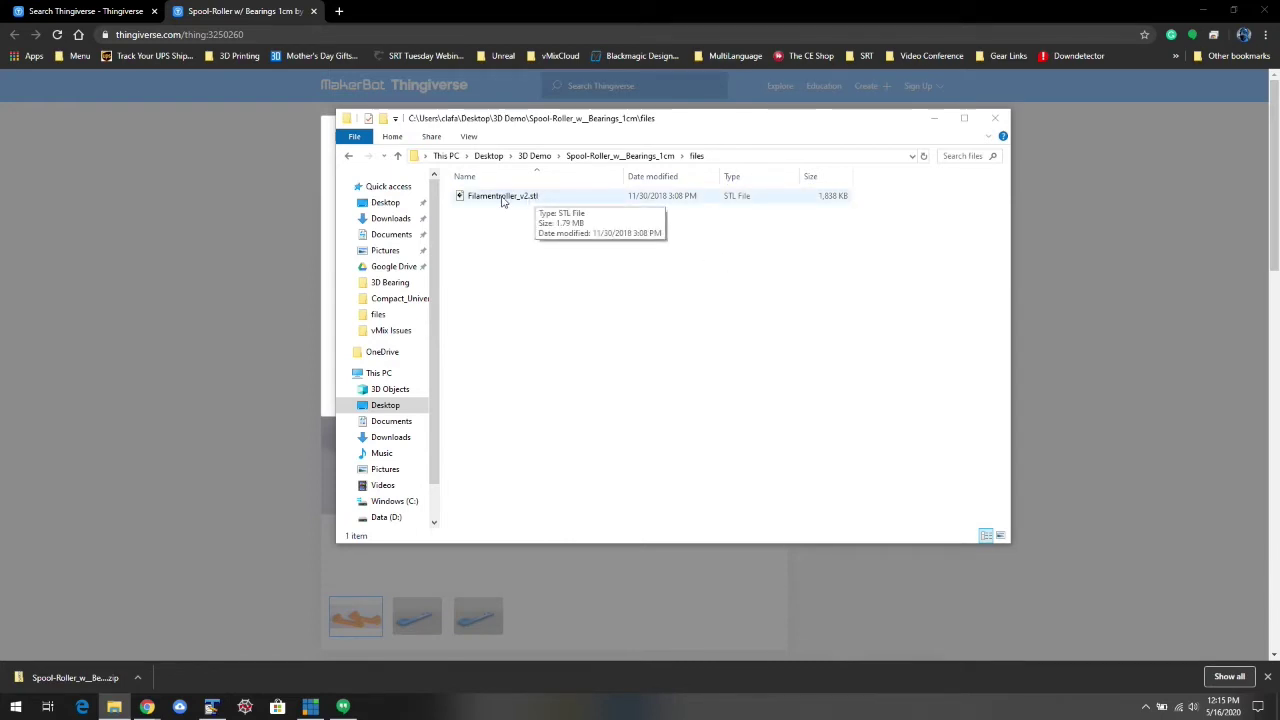
click(503, 199)
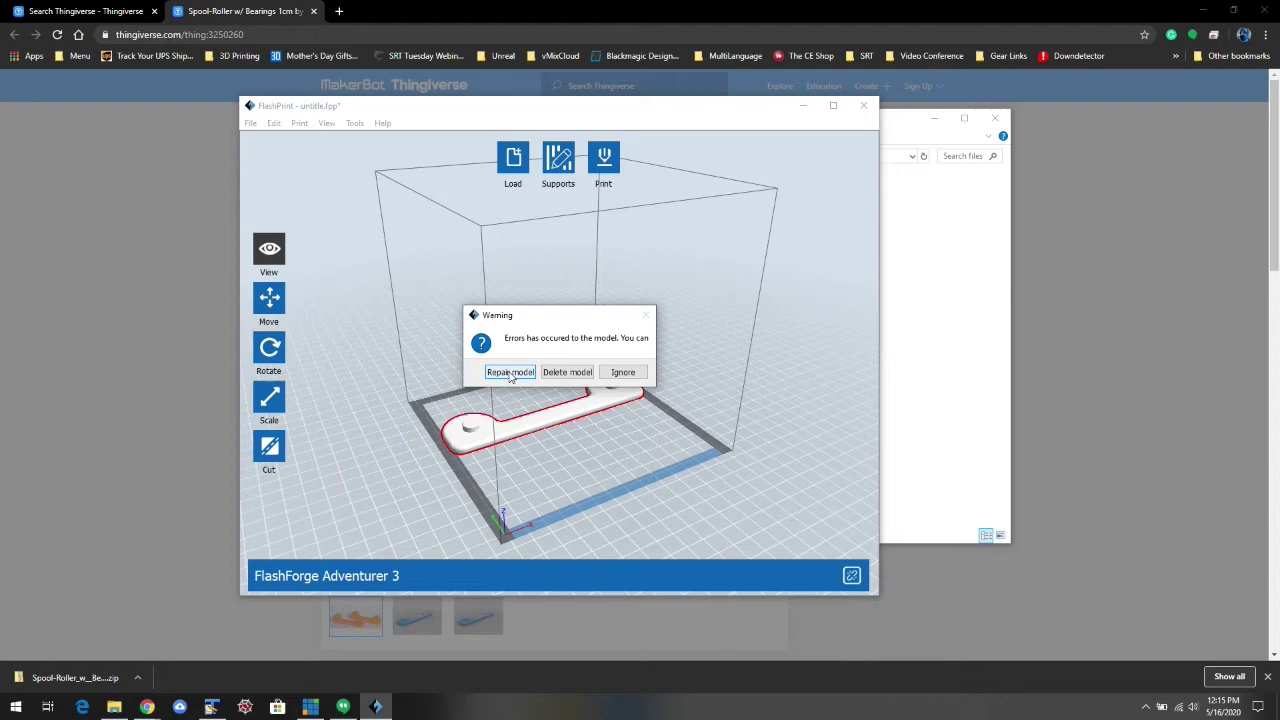
Repair the errors in Filamentroller_v2.stl and dismiss the confirmation
click(511, 372)
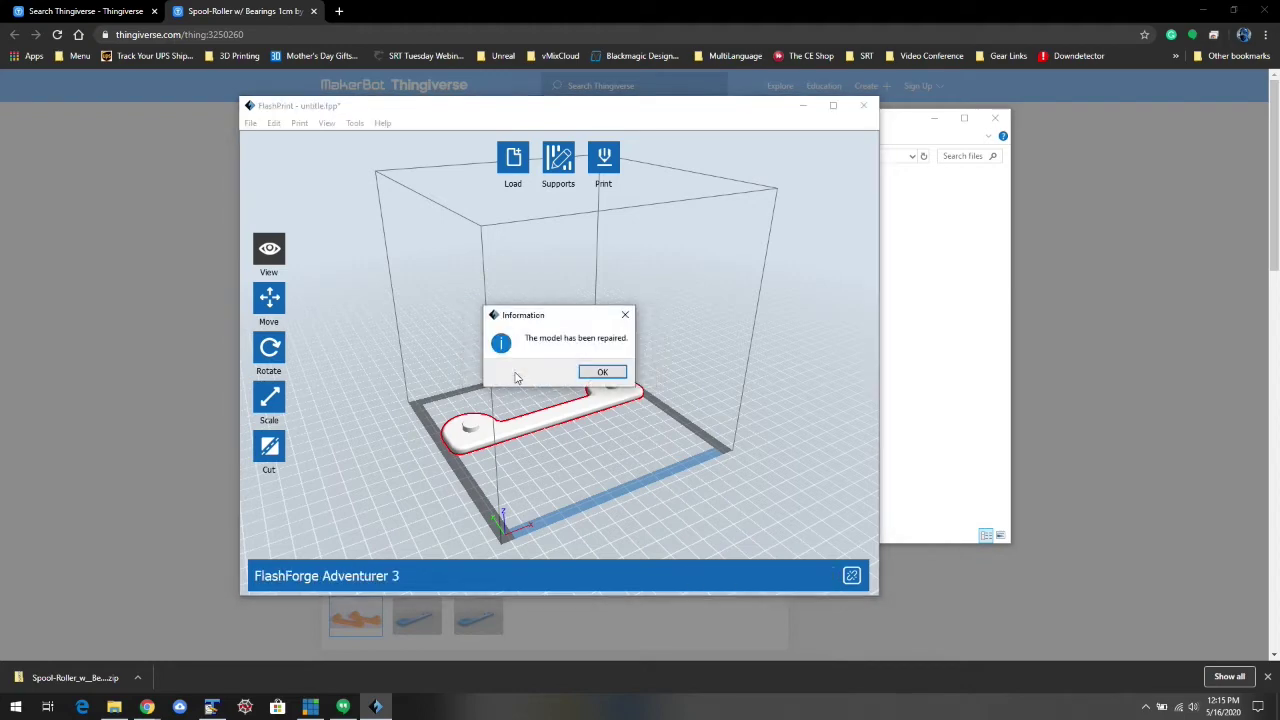
click(602, 372)
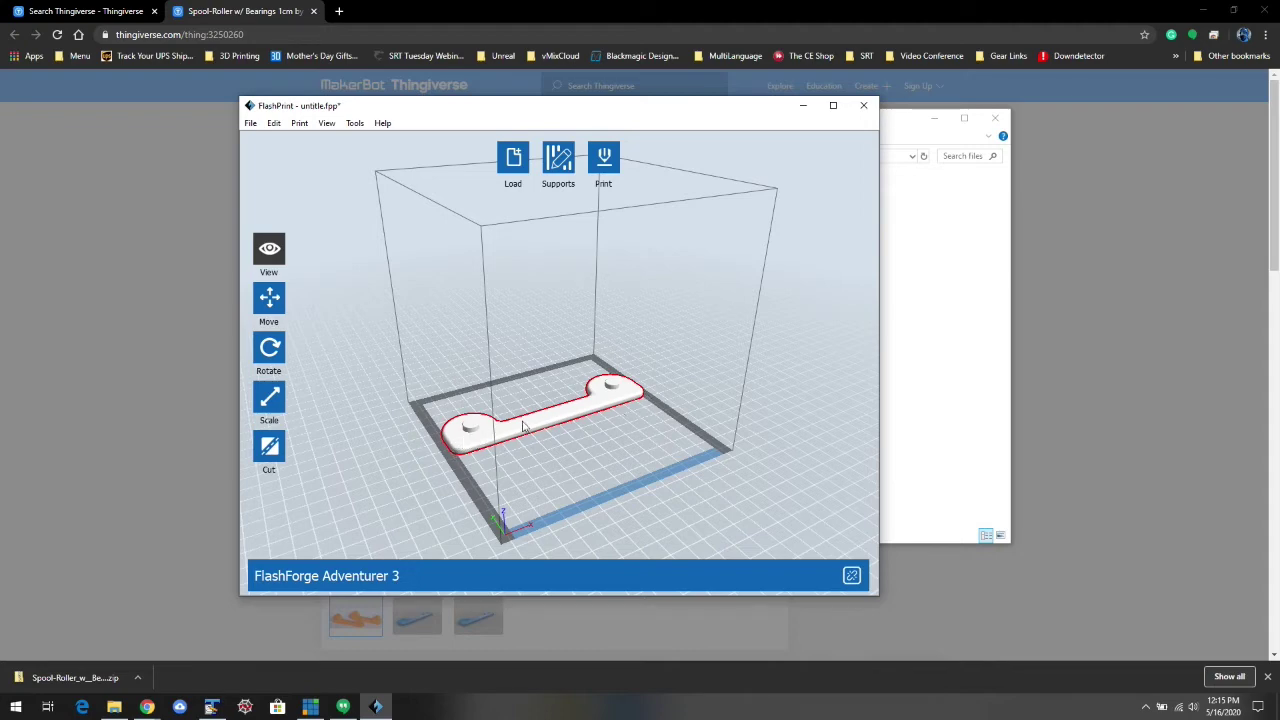
Rotate the part a few degrees around vertical and shift it slightly along X
click(268, 350)
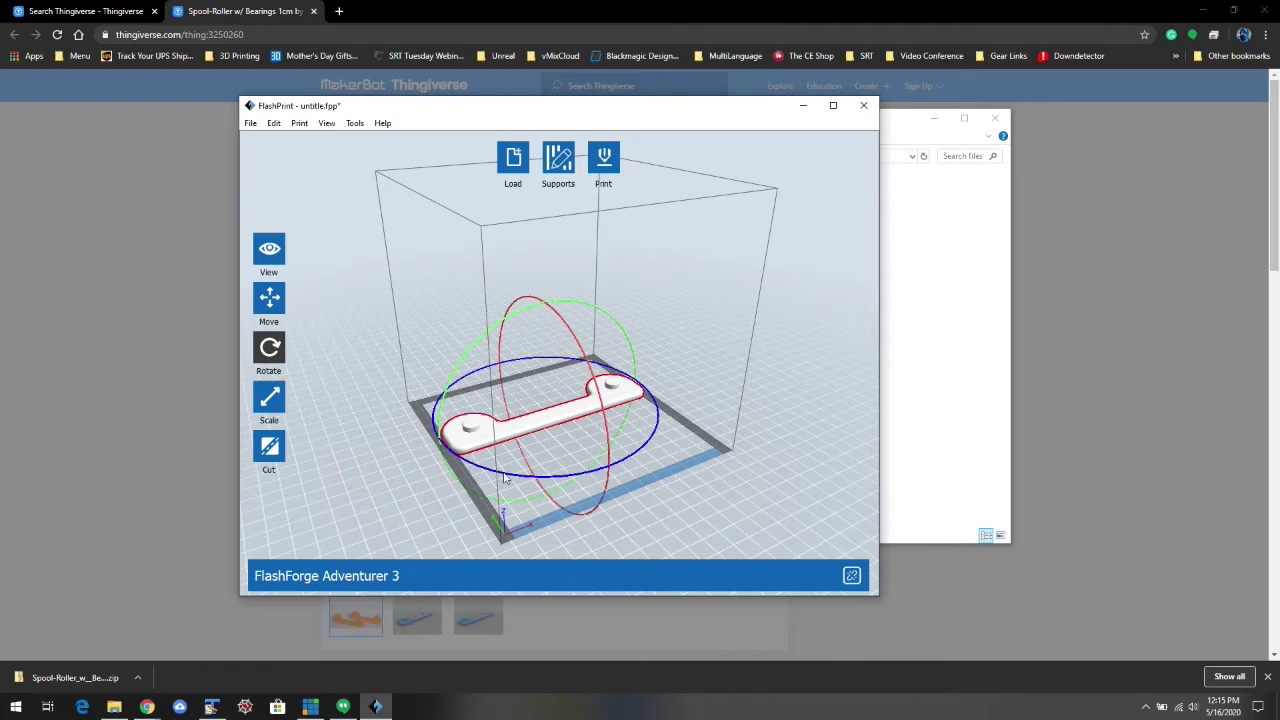
drag(505, 480, 593, 485)
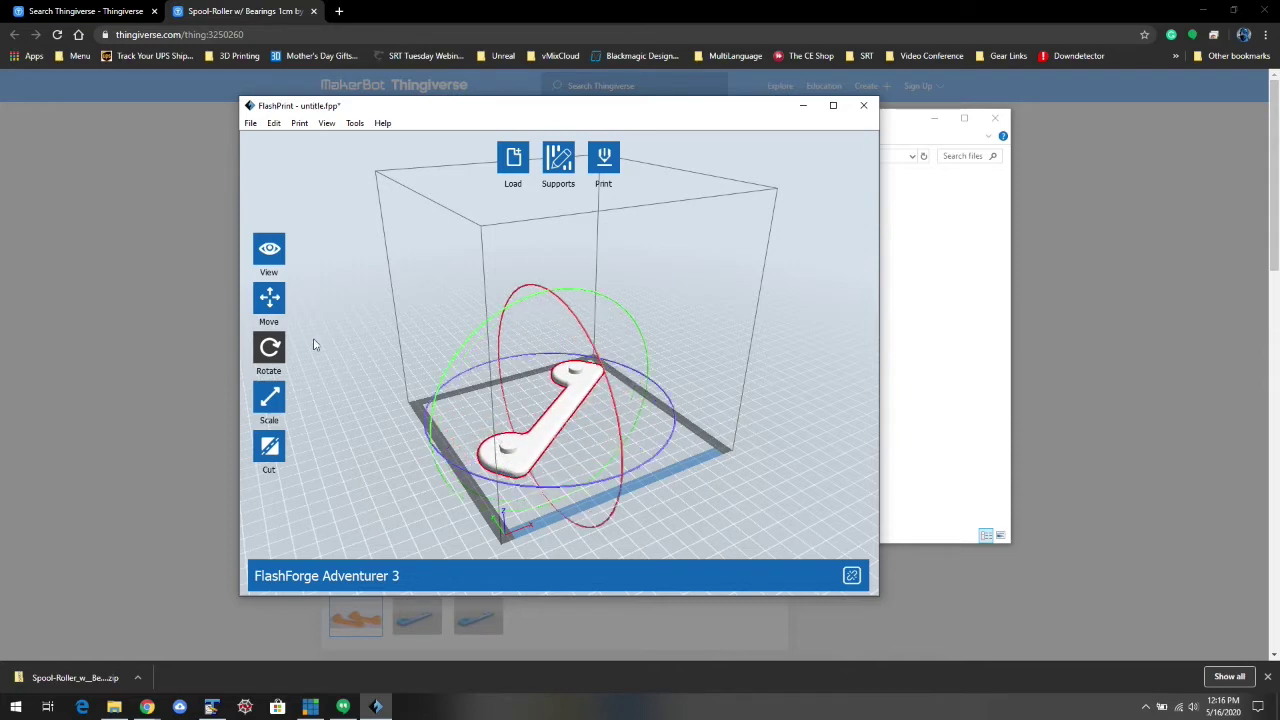
click(268, 297)
drag(547, 441, 553, 447)
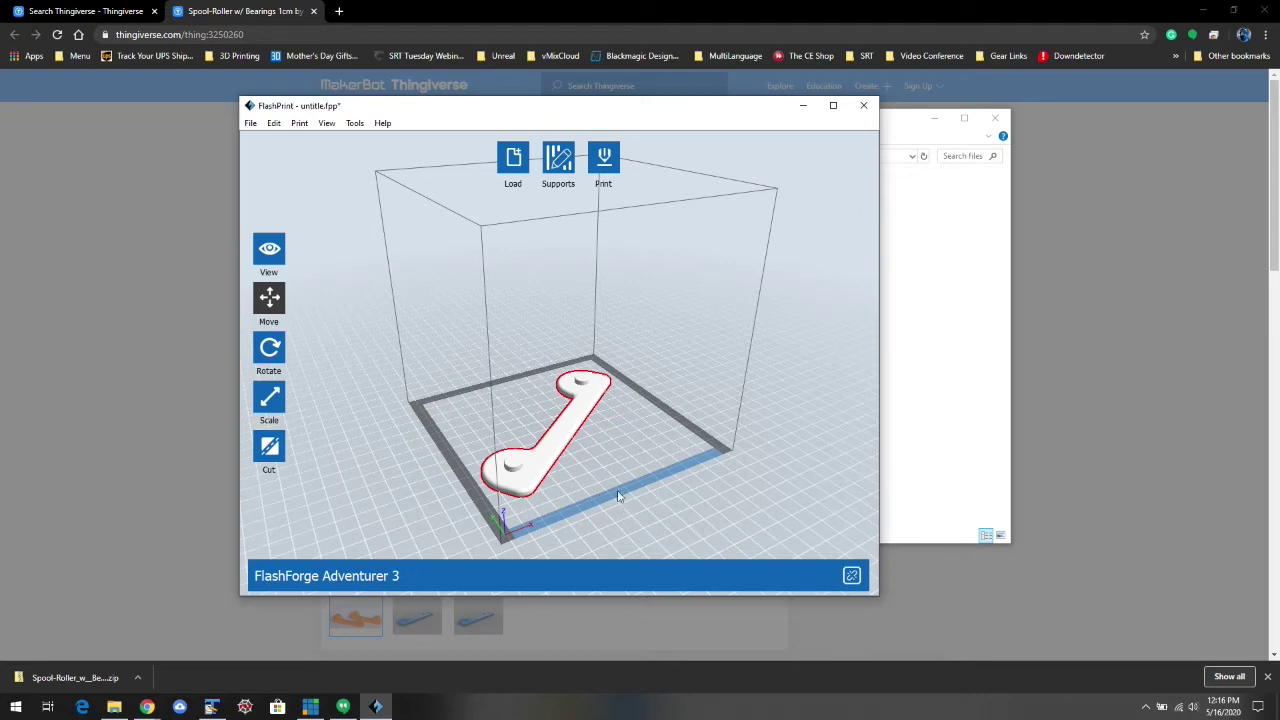
Tilt the view down onto the plate, turn the part again and nudge it into place
key(Escape)
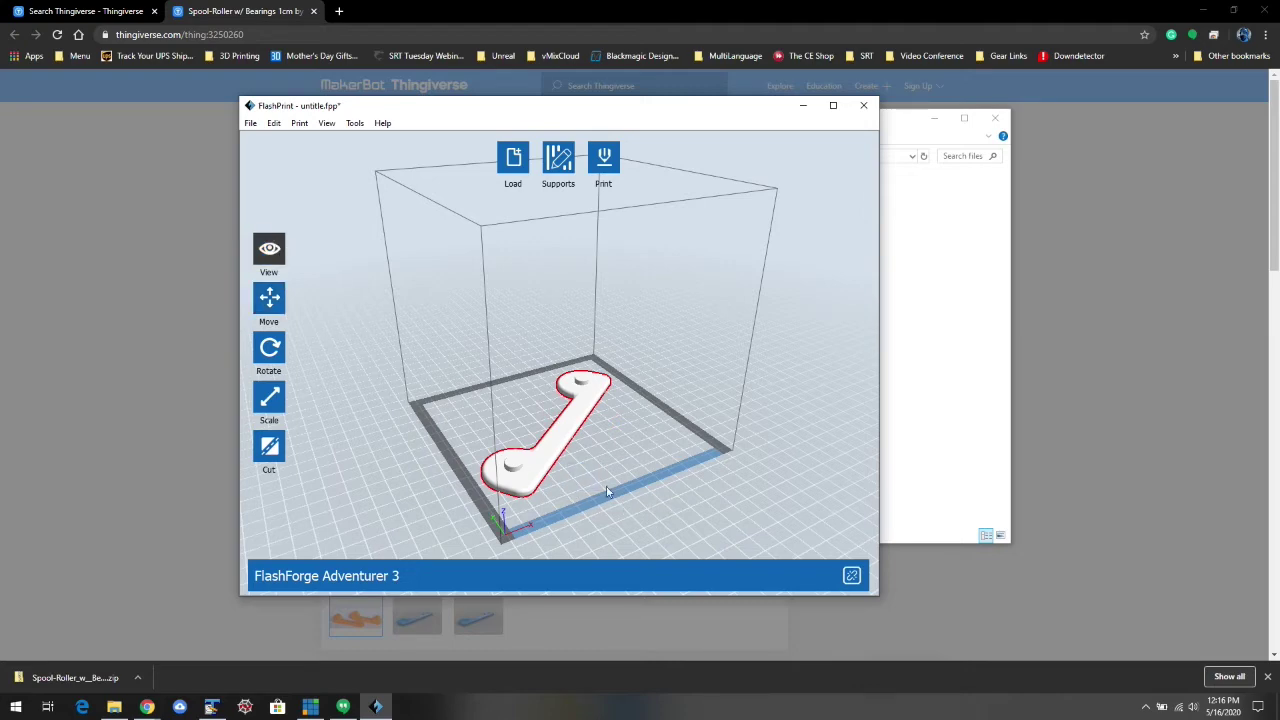
drag(629, 486, 599, 399)
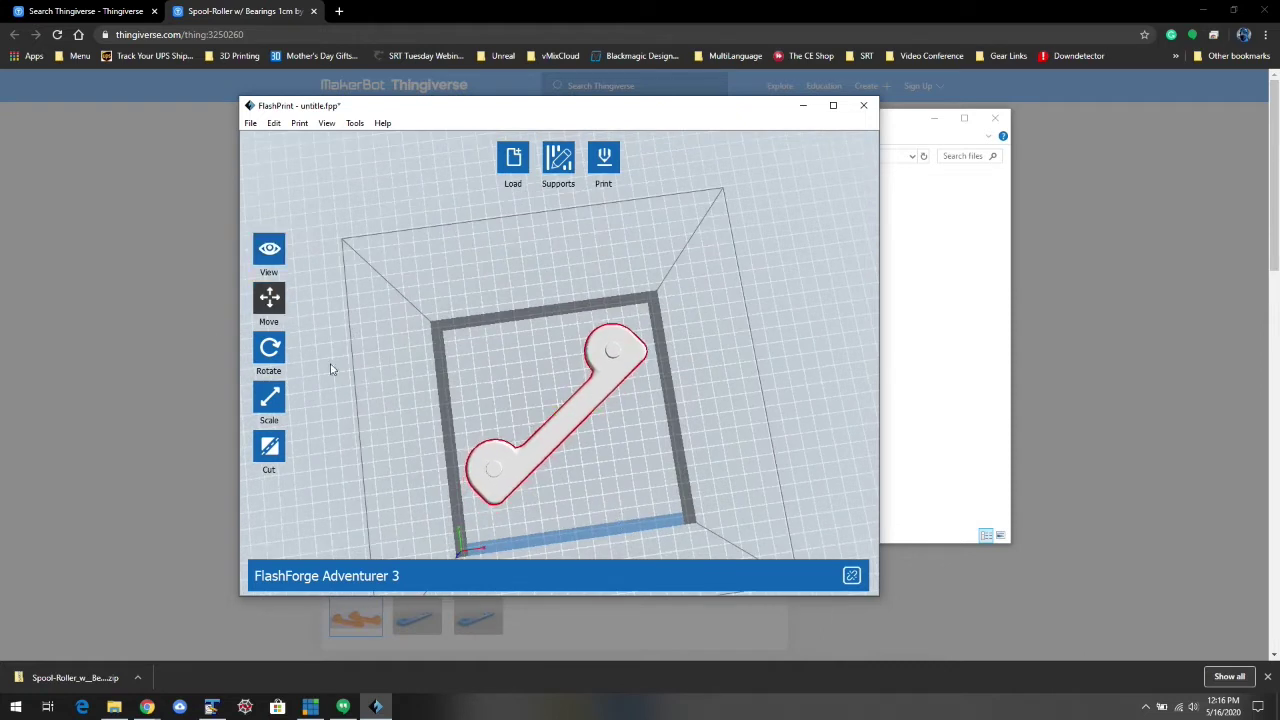
click(269, 348)
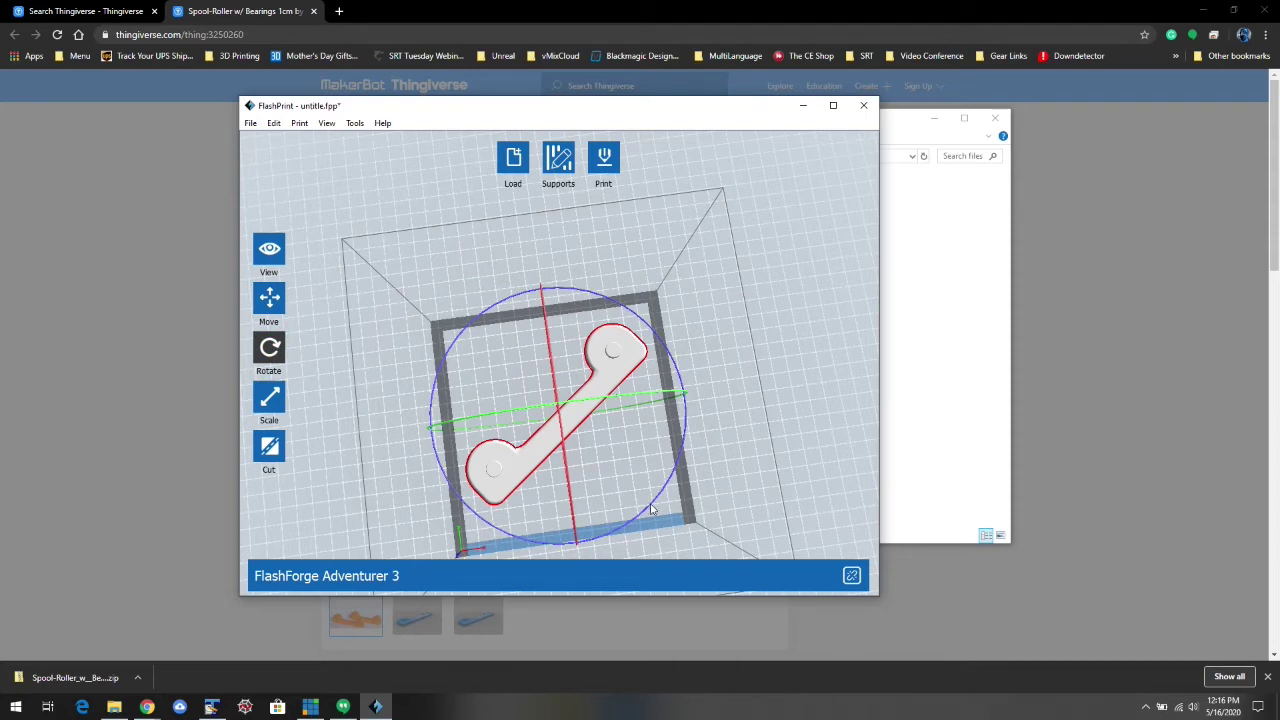
drag(652, 510, 655, 508)
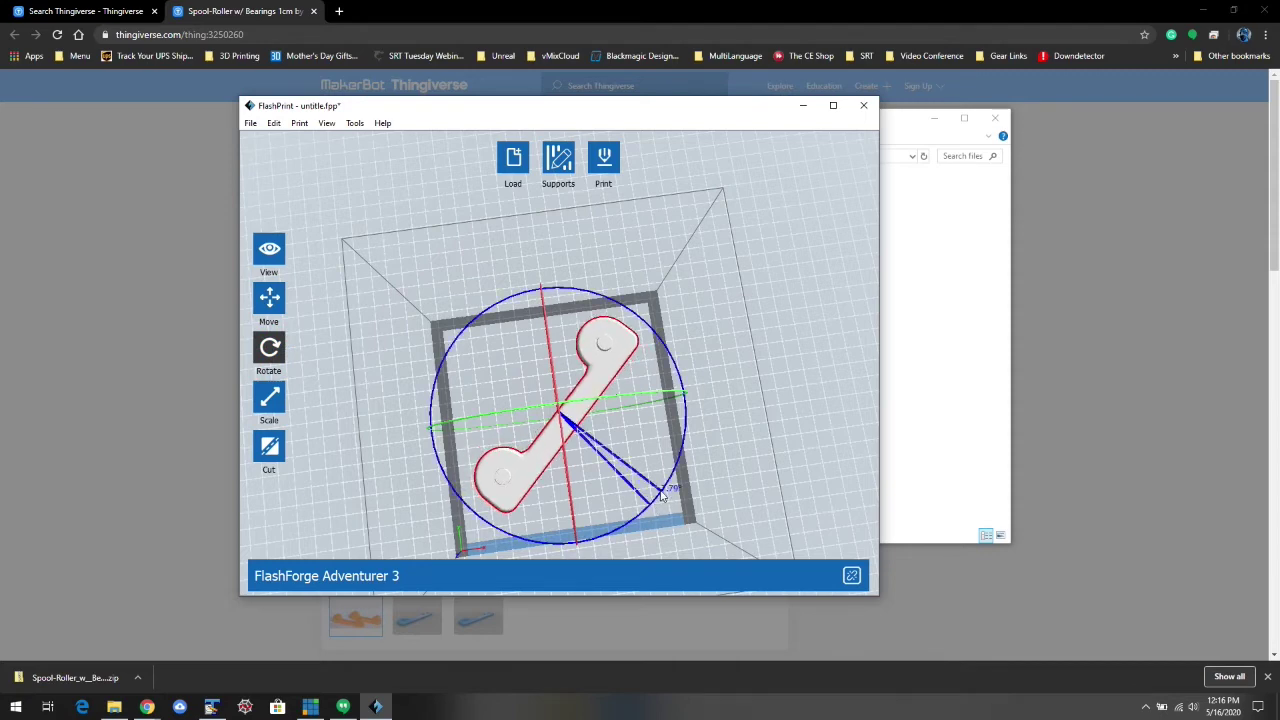
drag(660, 495, 660, 495)
click(270, 297)
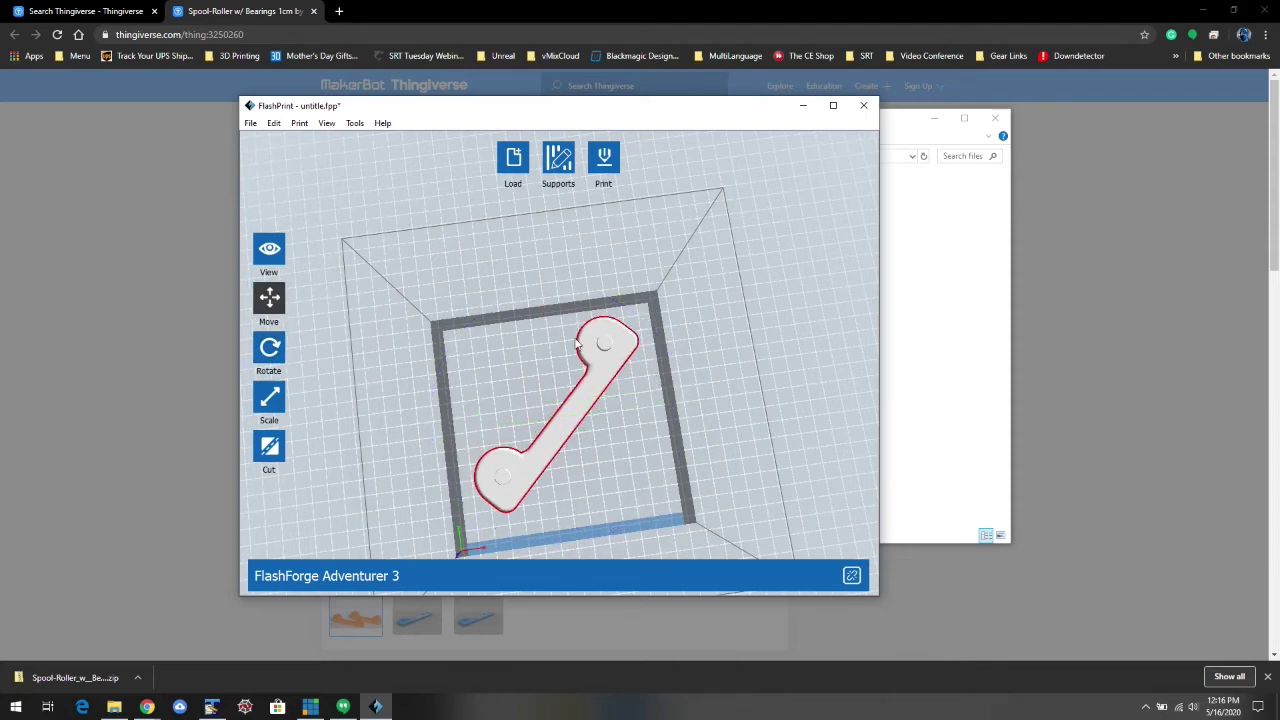
drag(596, 378, 598, 388)
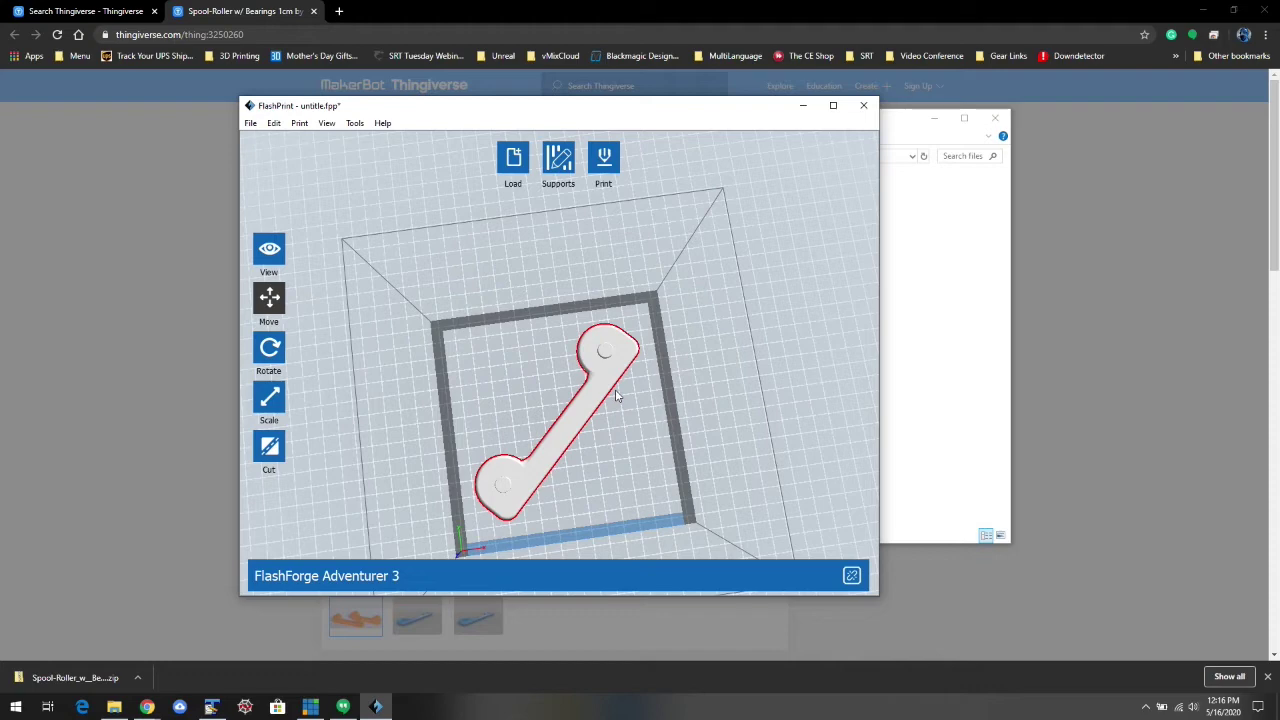
In the Print dialog, choose PLA material and disable both Raft and Supports
click(604, 156)
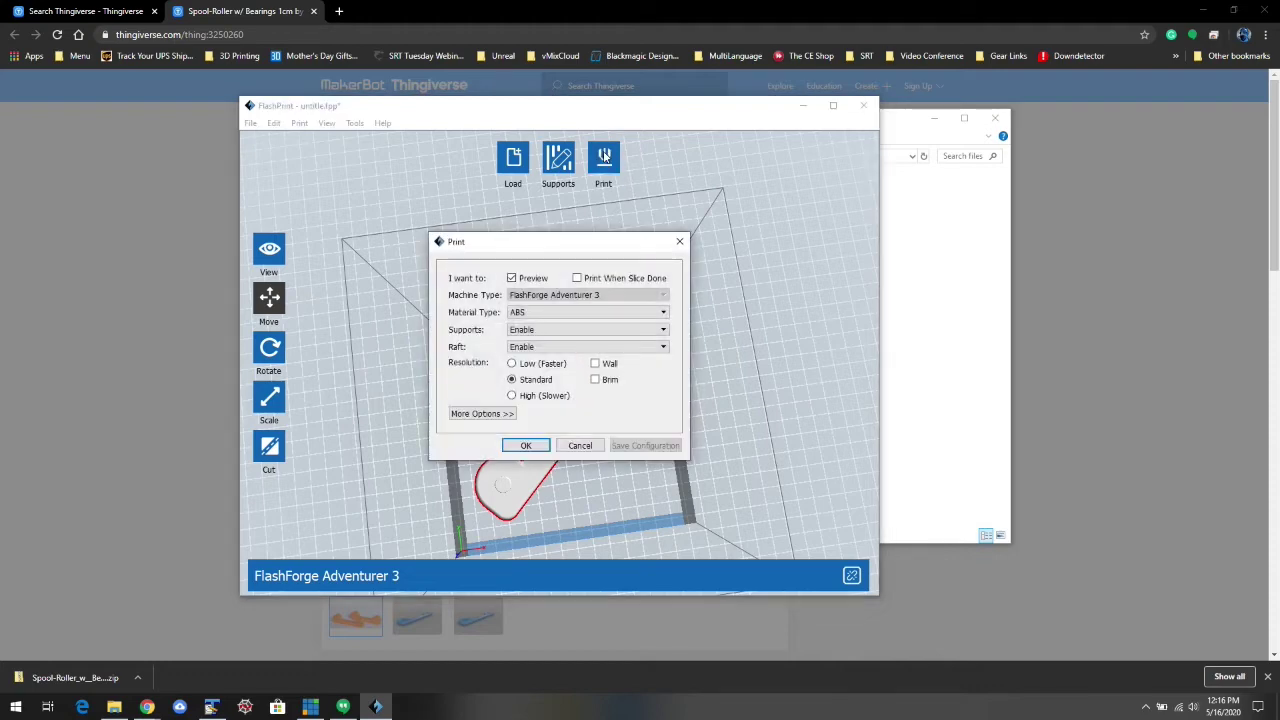
click(531, 316)
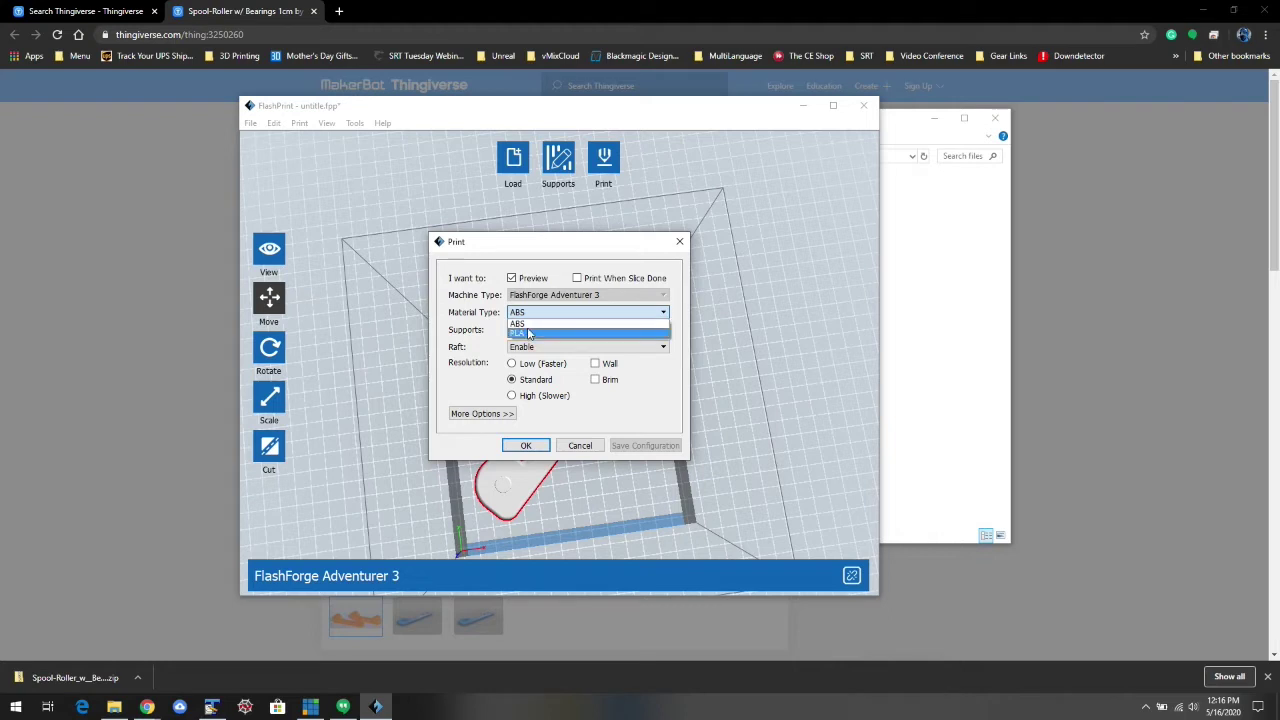
click(536, 334)
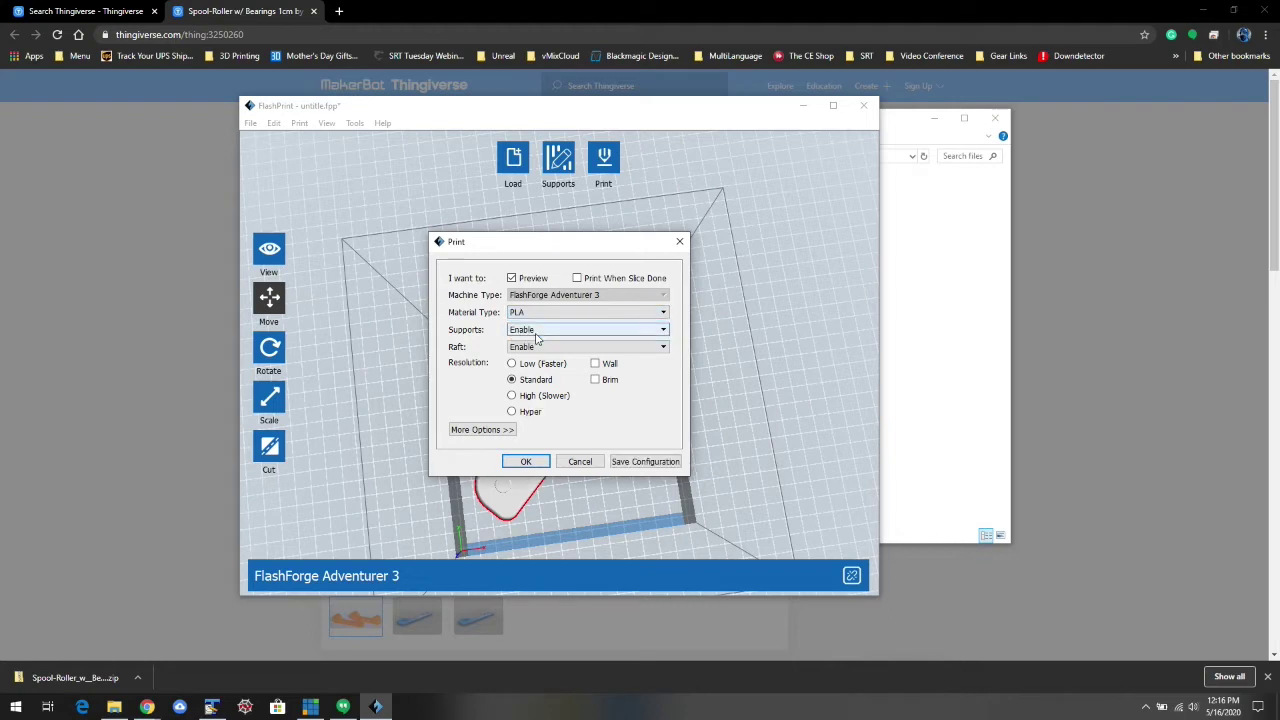
drag(529, 250, 764, 164)
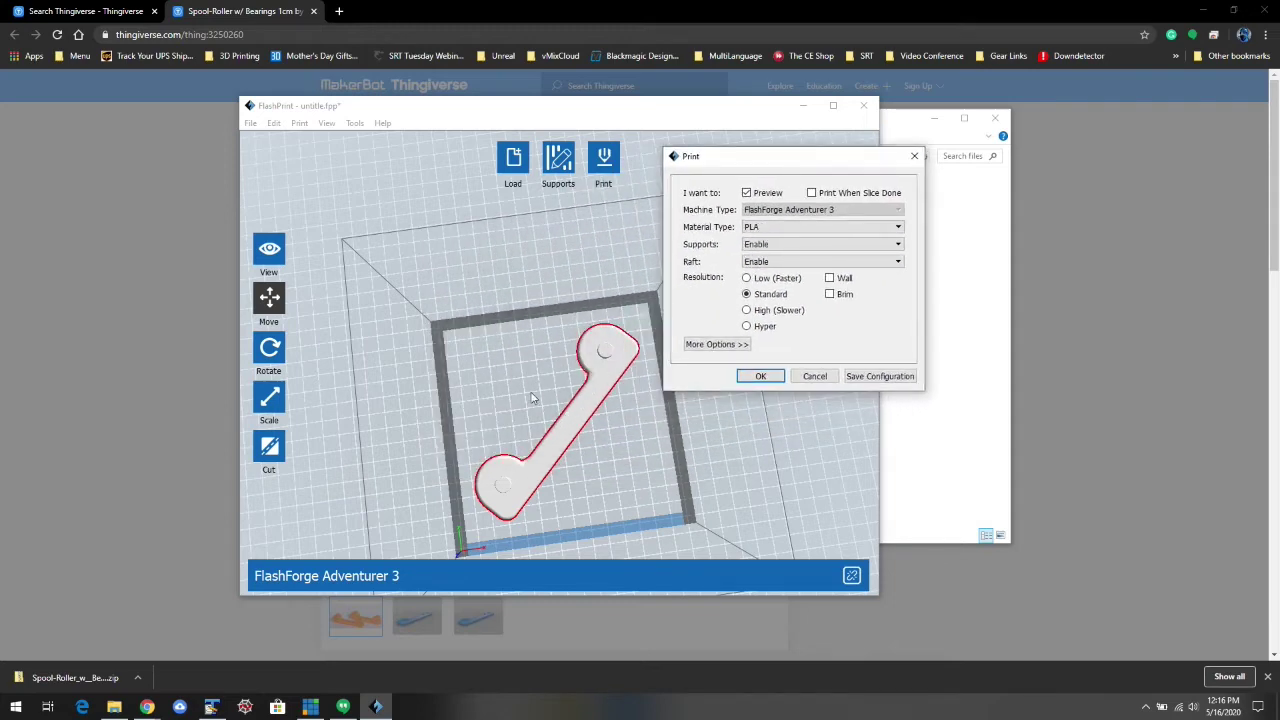
click(765, 261)
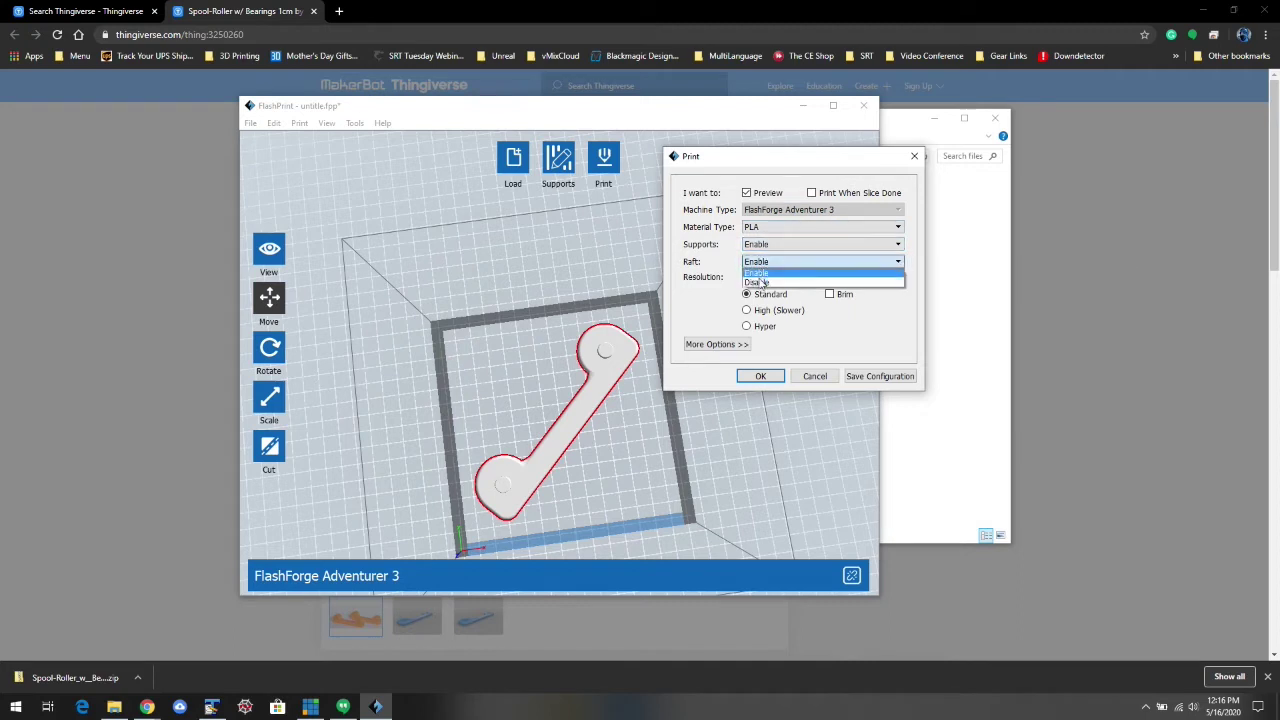
click(757, 282)
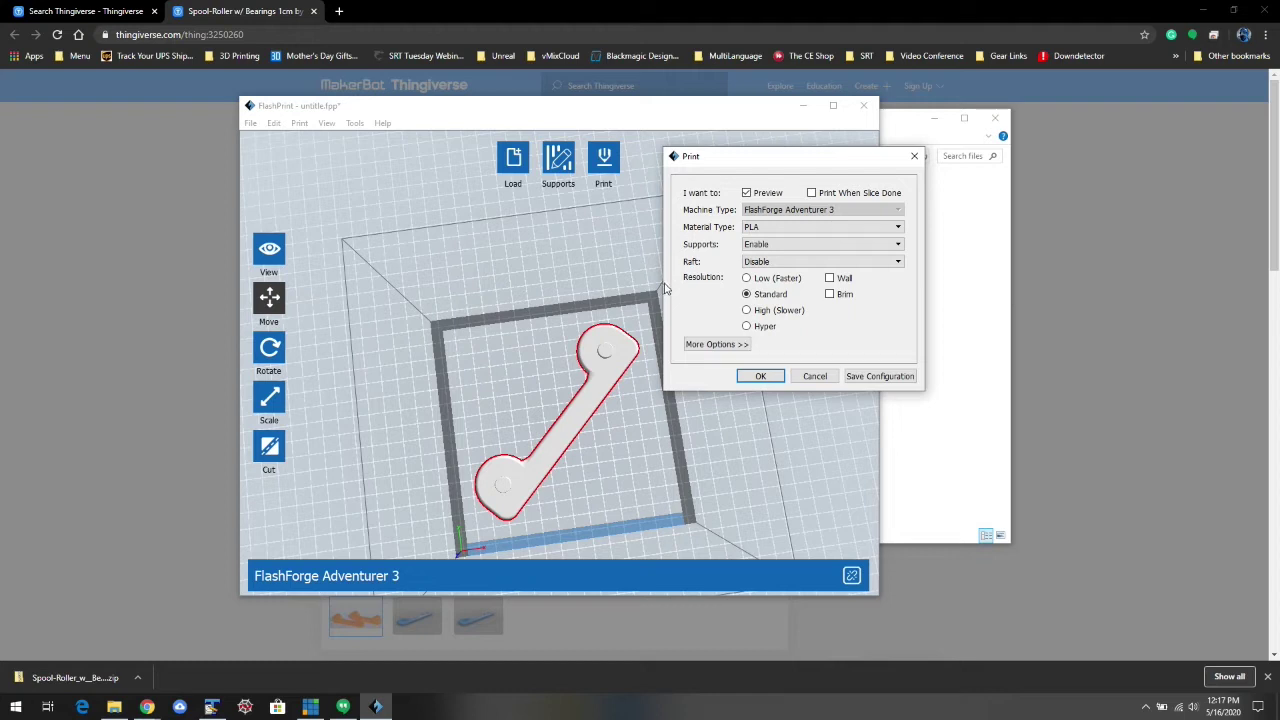
click(757, 245)
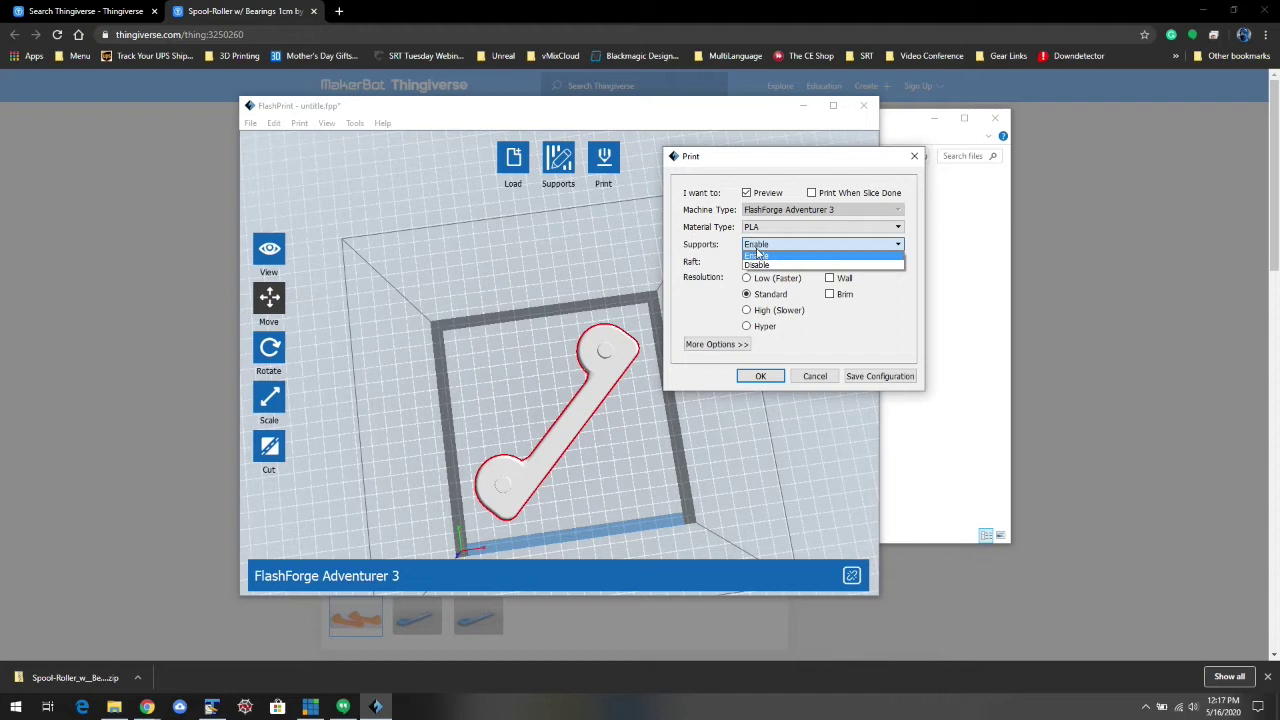
click(757, 264)
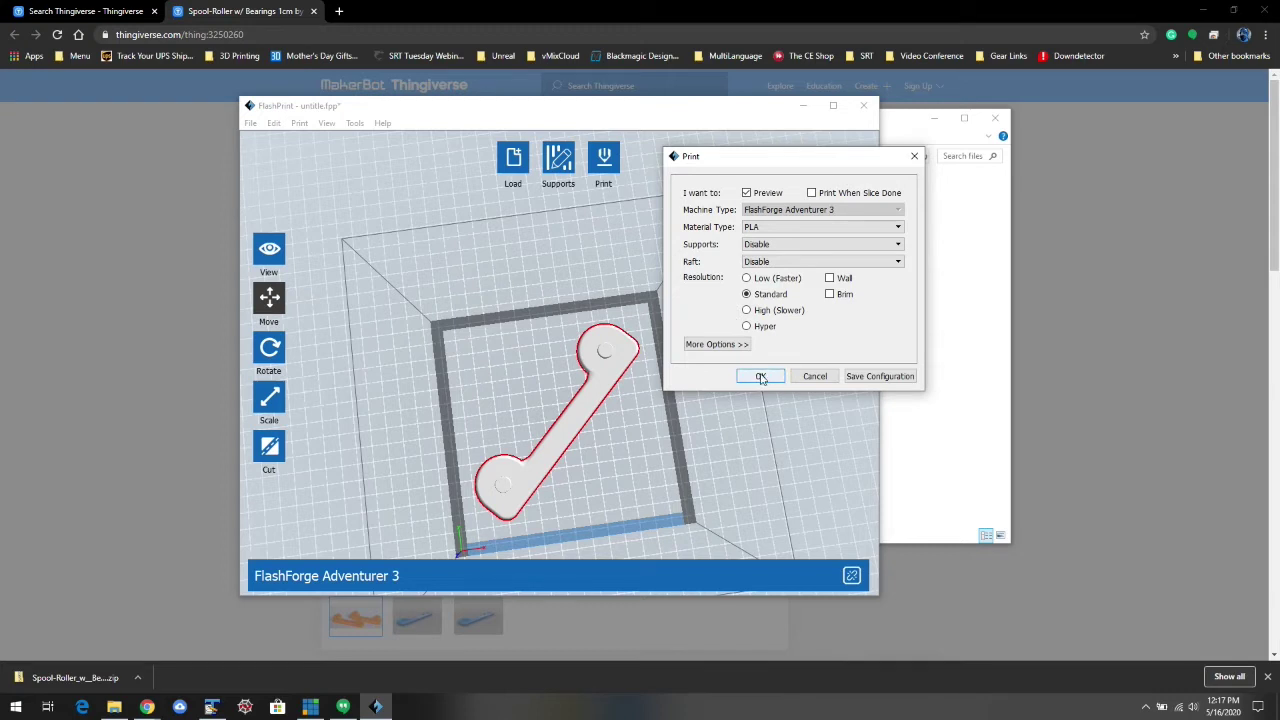
Review the 0.18mm layer height and 15% Hexagon infill in More Options, then accept
click(716, 344)
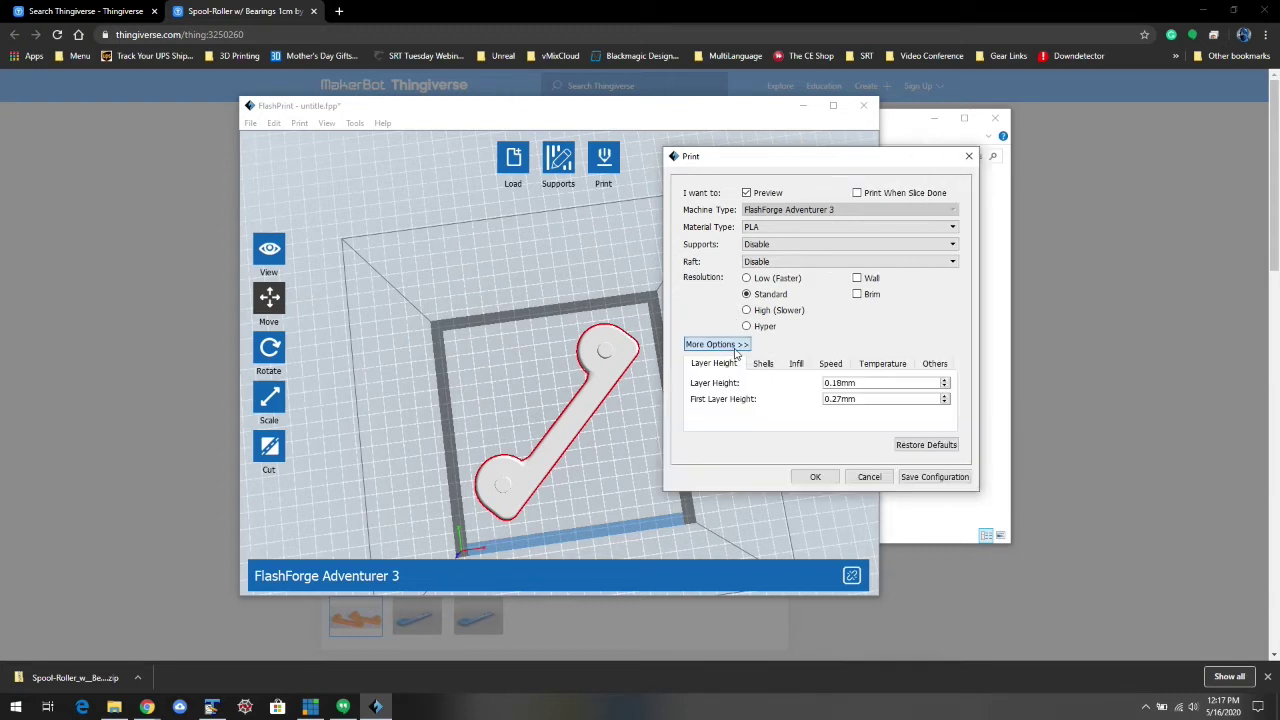
click(841, 383)
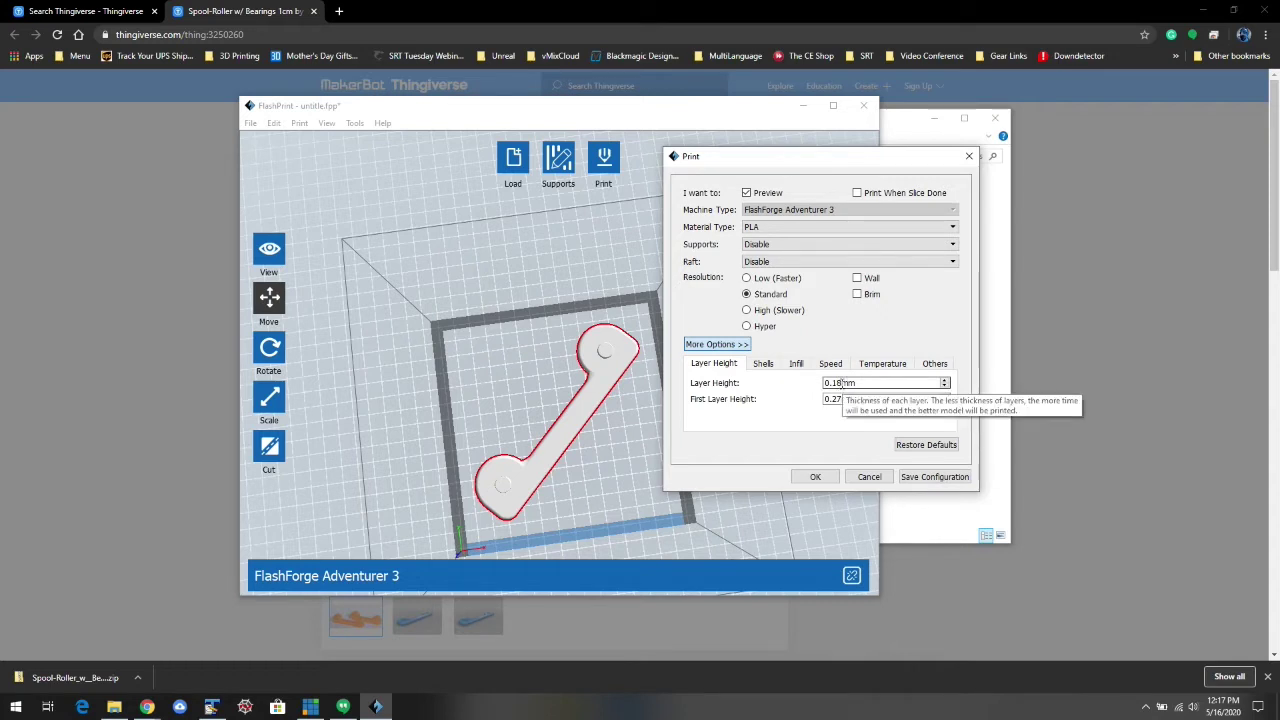
click(796, 366)
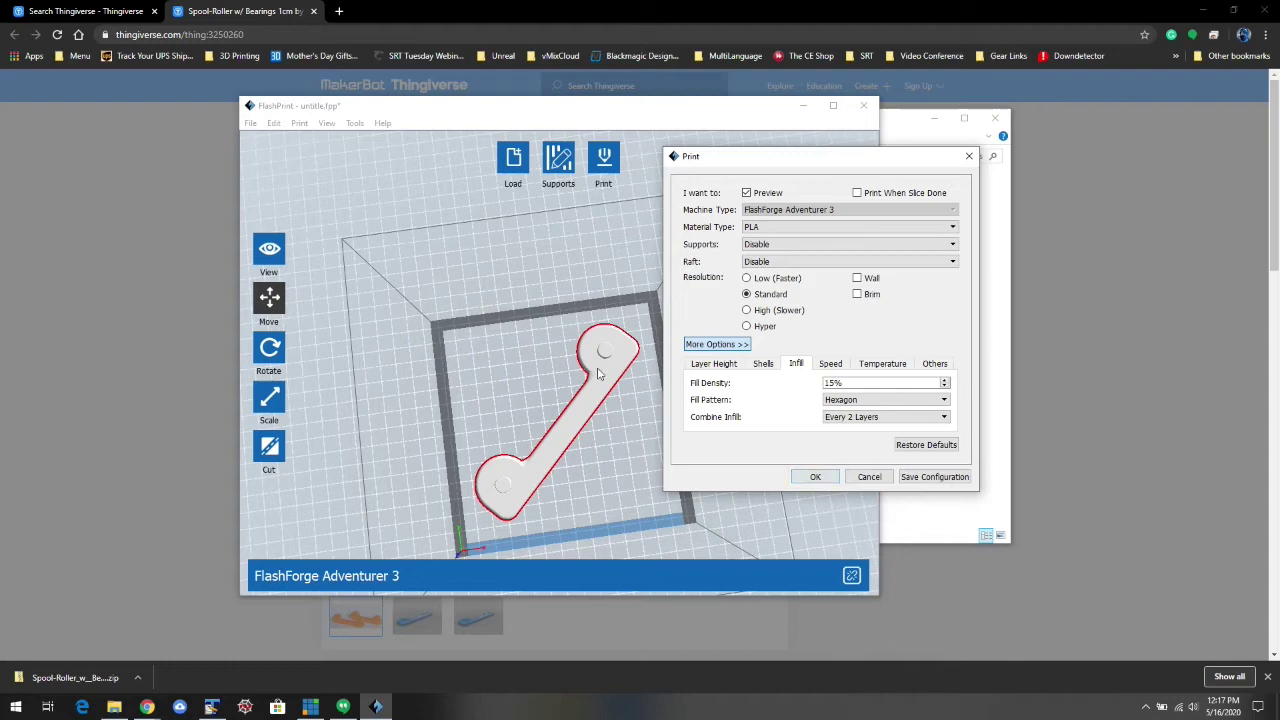
click(815, 477)
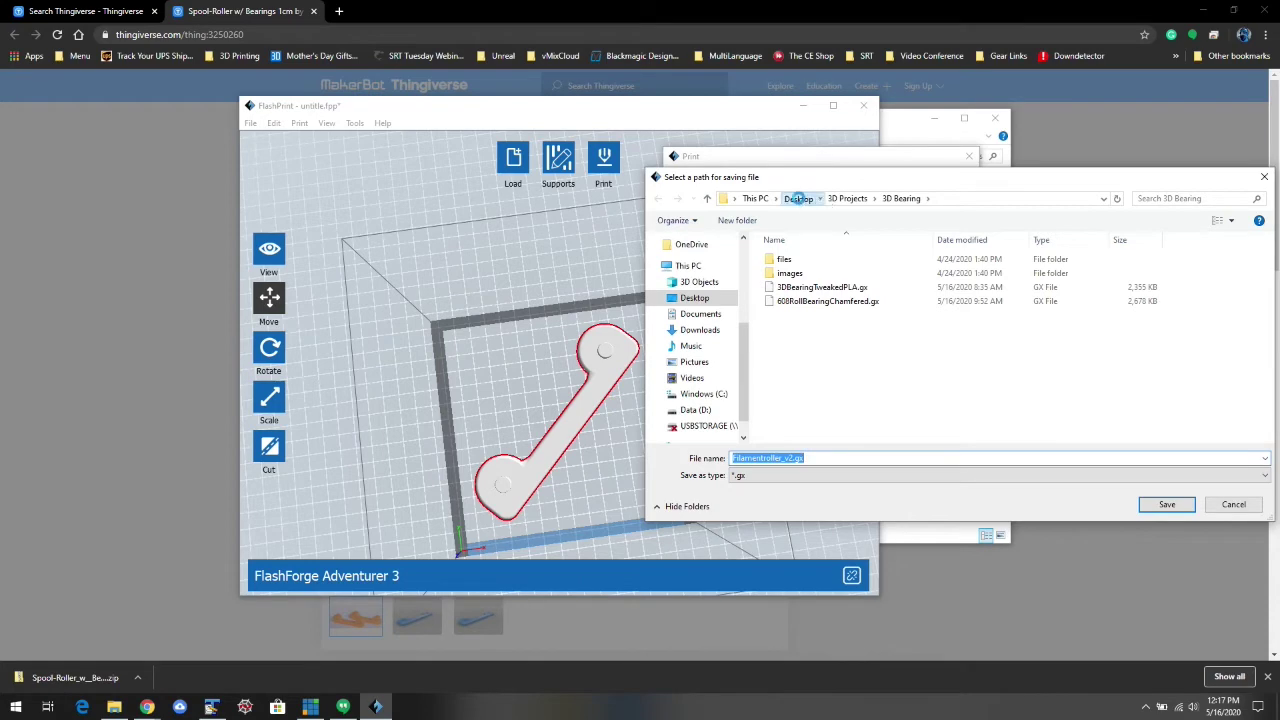
Save the sliced file as Filamentroller_v2.gx in 3D Demo\Spool-Roller_w_Bearings_1cm
click(798, 198)
double_click(868, 284)
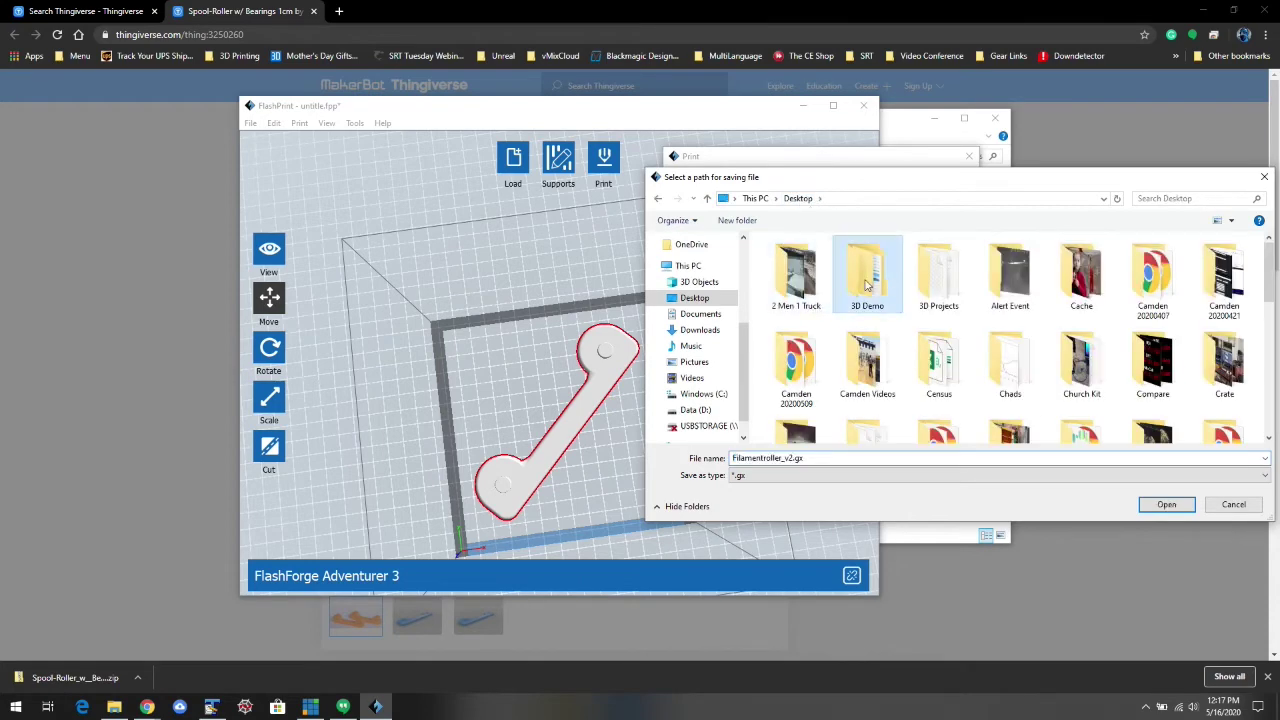
click(777, 259)
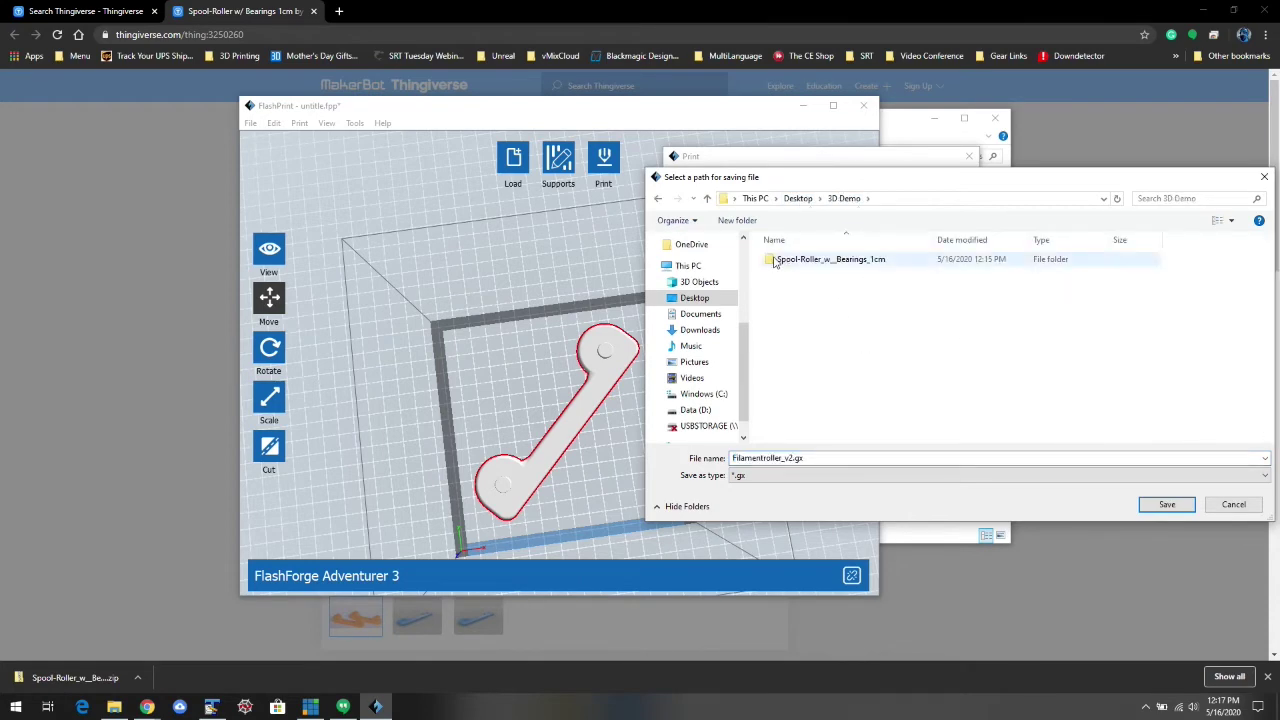
double_click(777, 259)
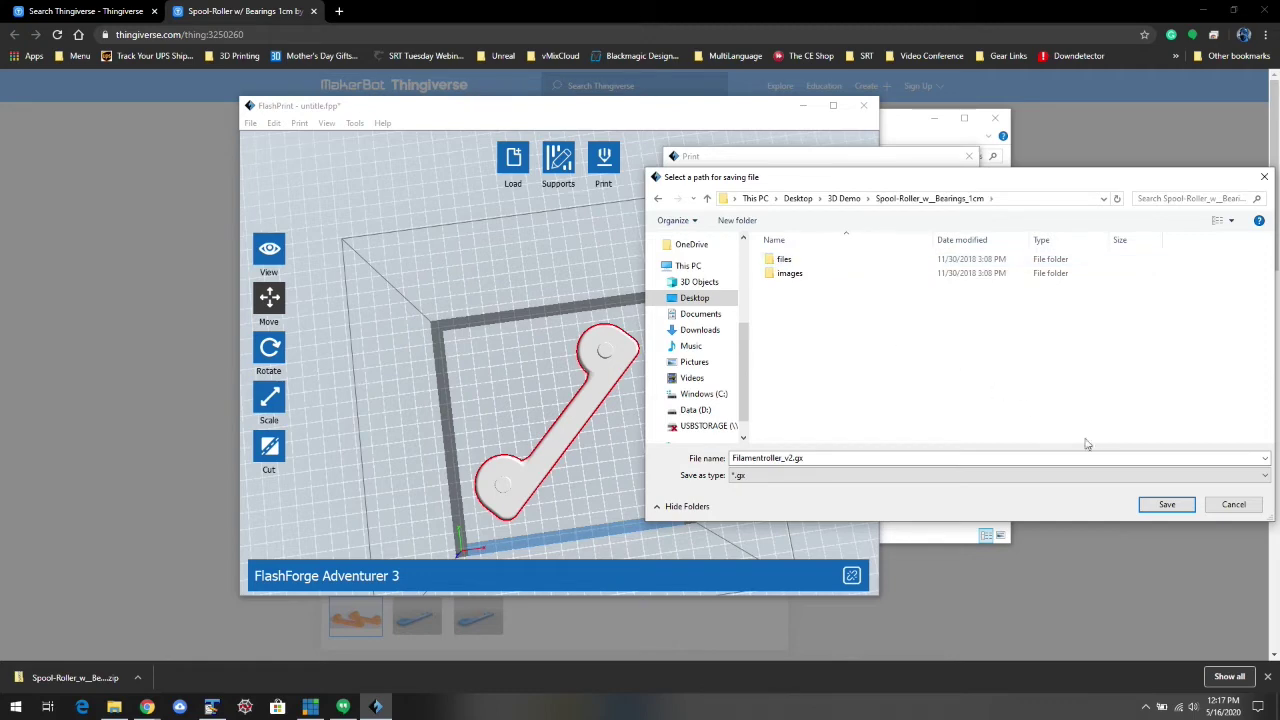
click(1168, 505)
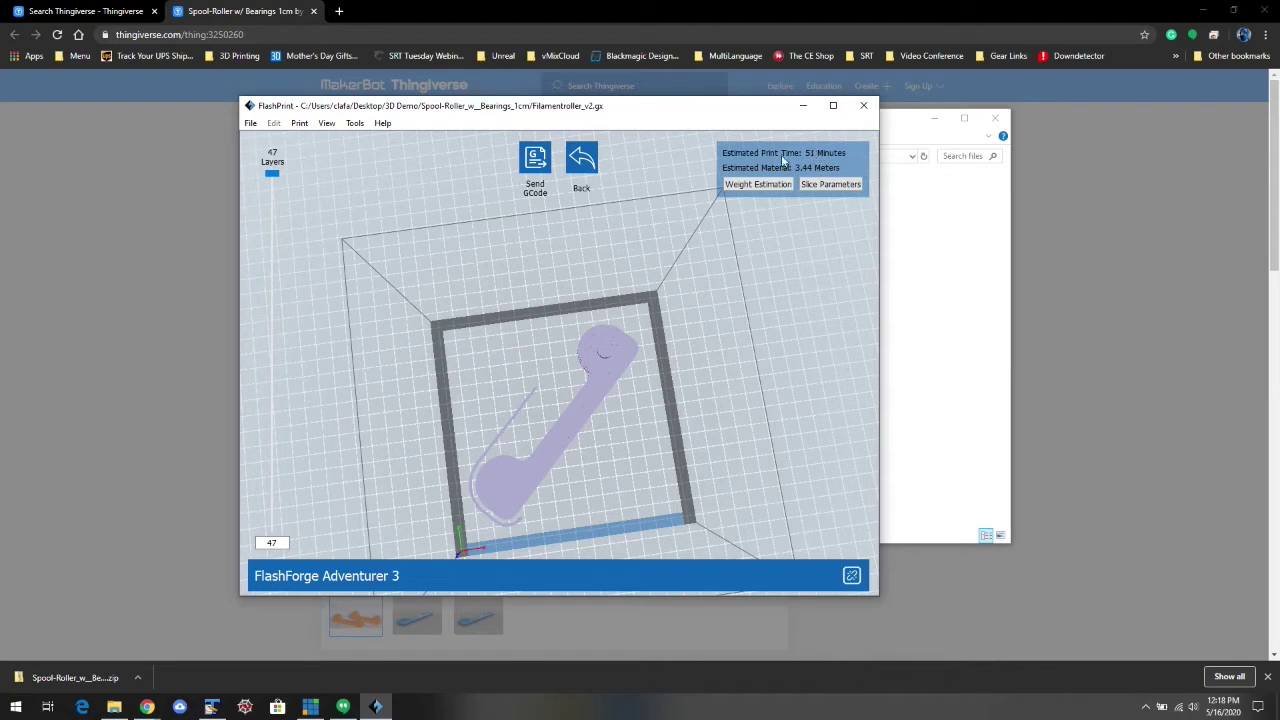
Check the 10.26g PLA weight estimate, then bring up the Send GCode connection dialog
click(768, 186)
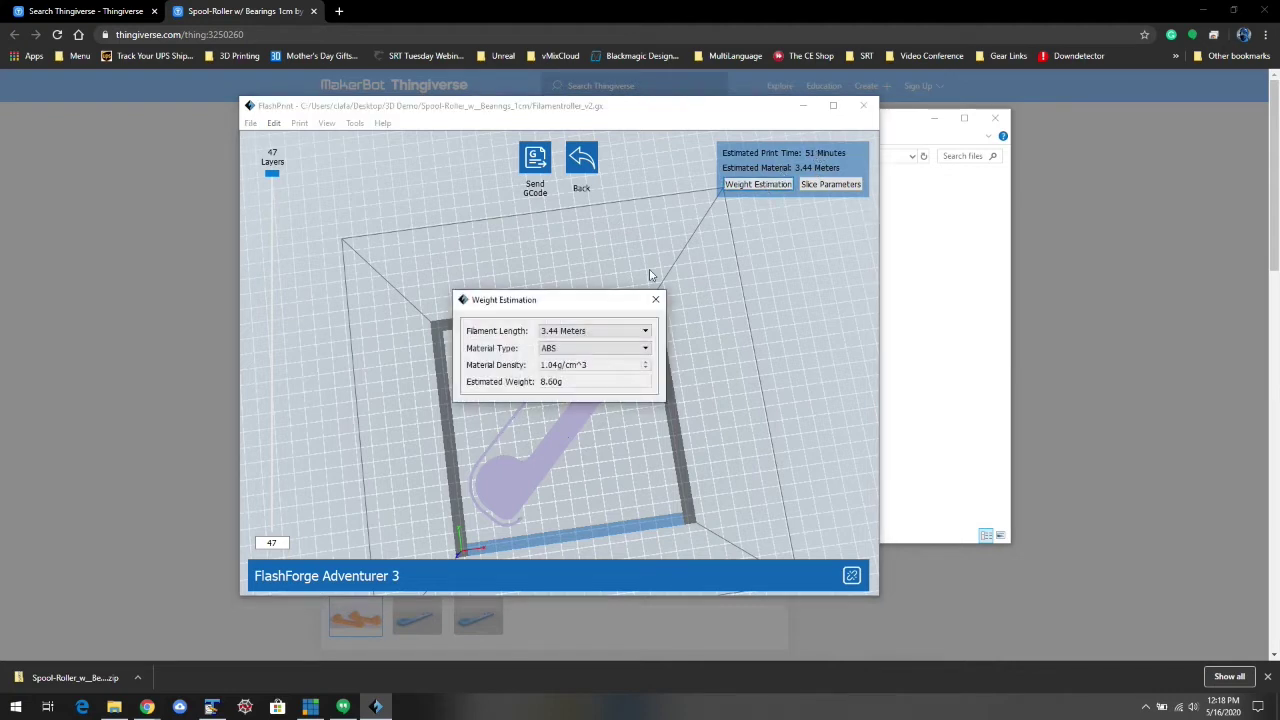
click(556, 348)
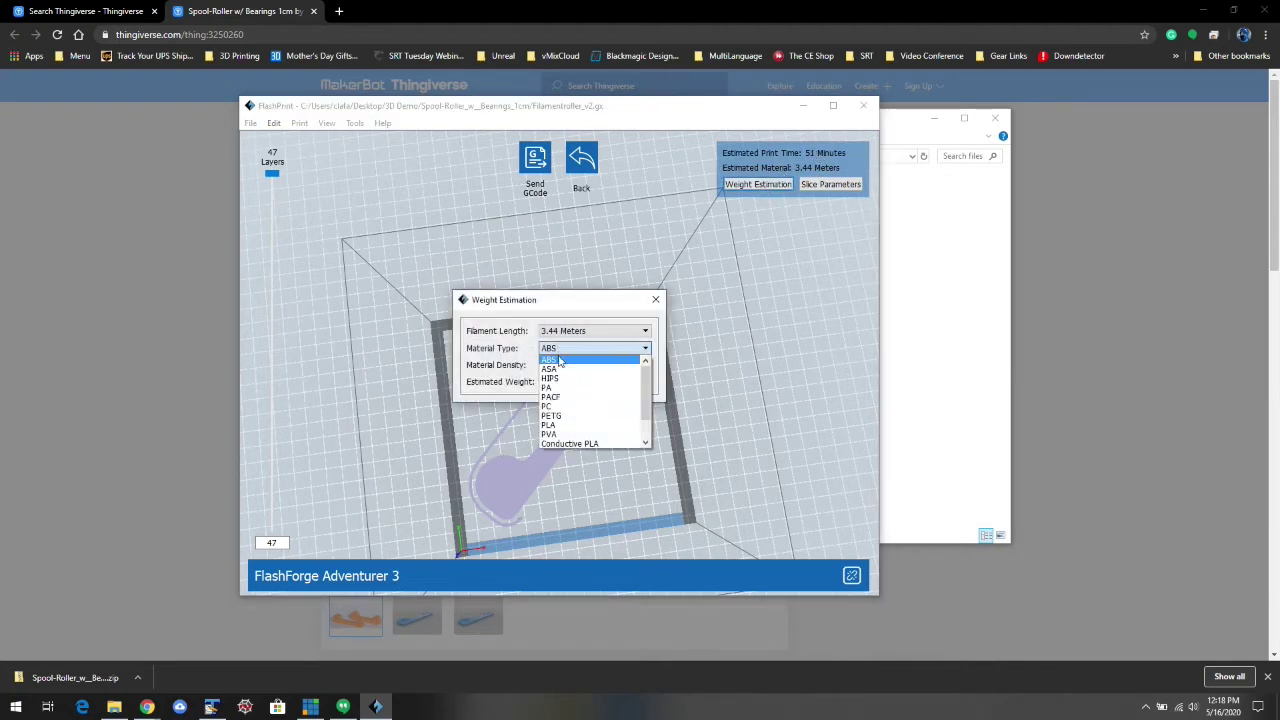
click(565, 424)
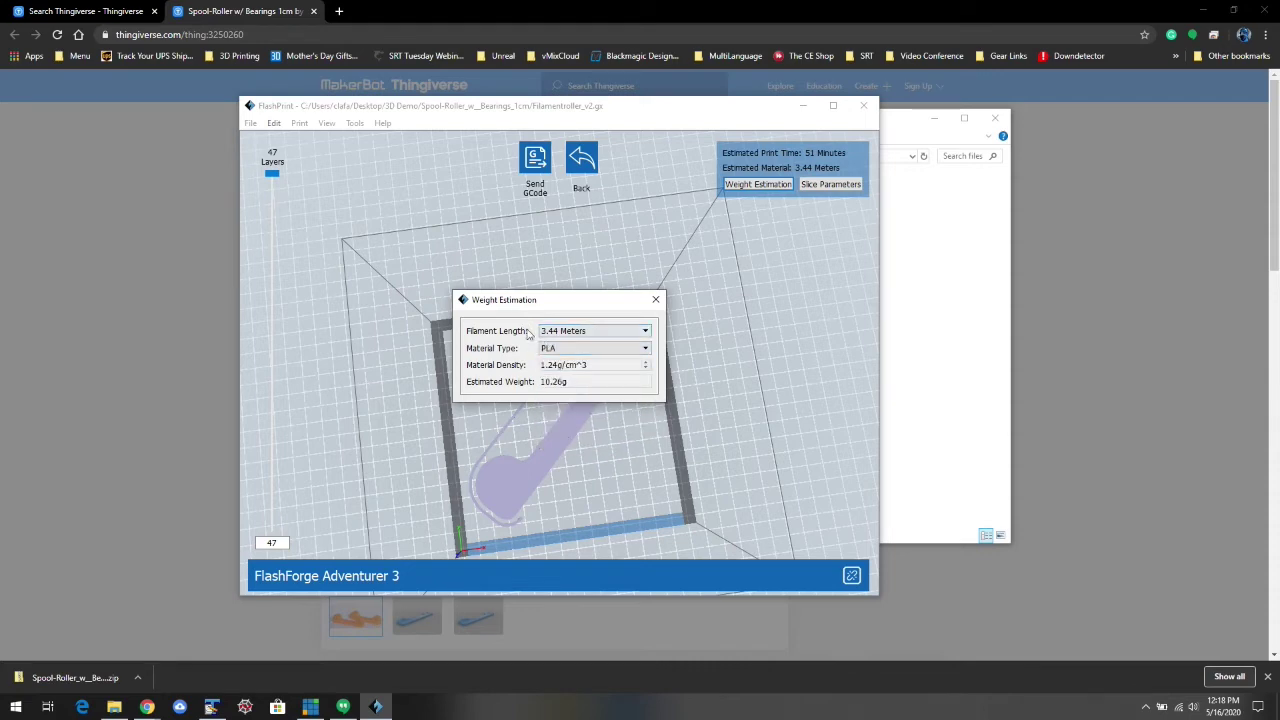
click(655, 301)
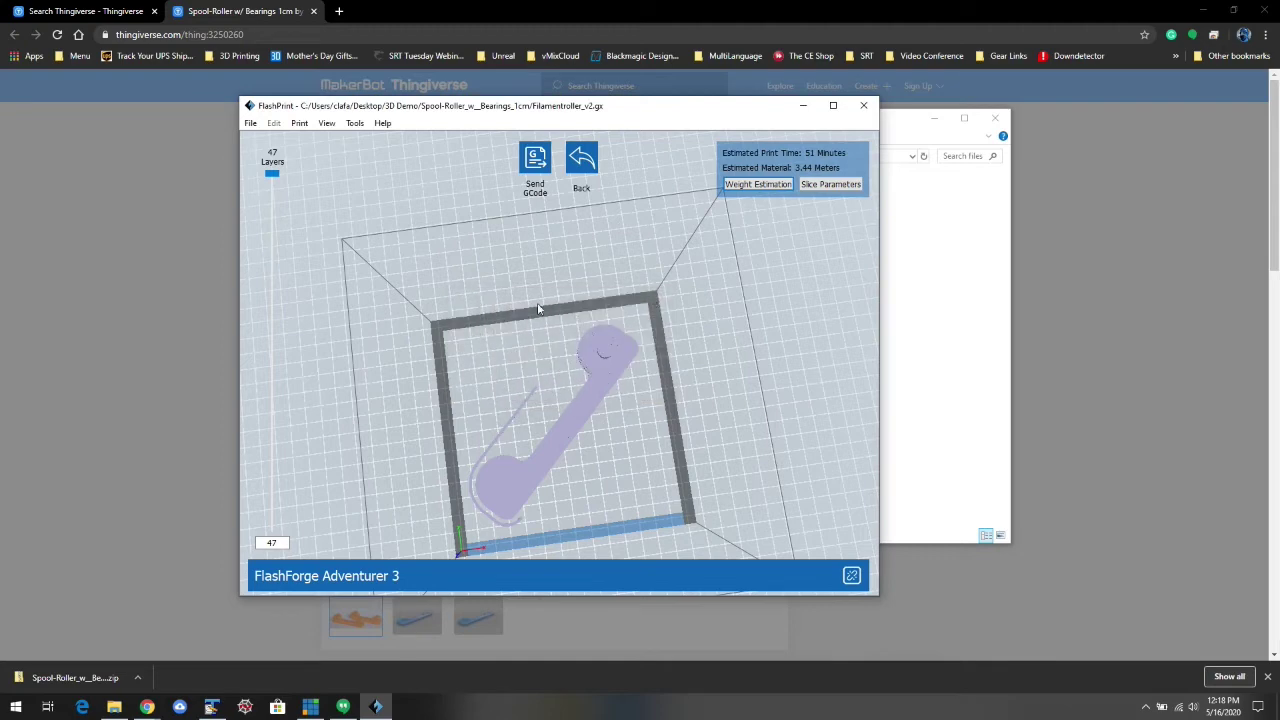
click(535, 190)
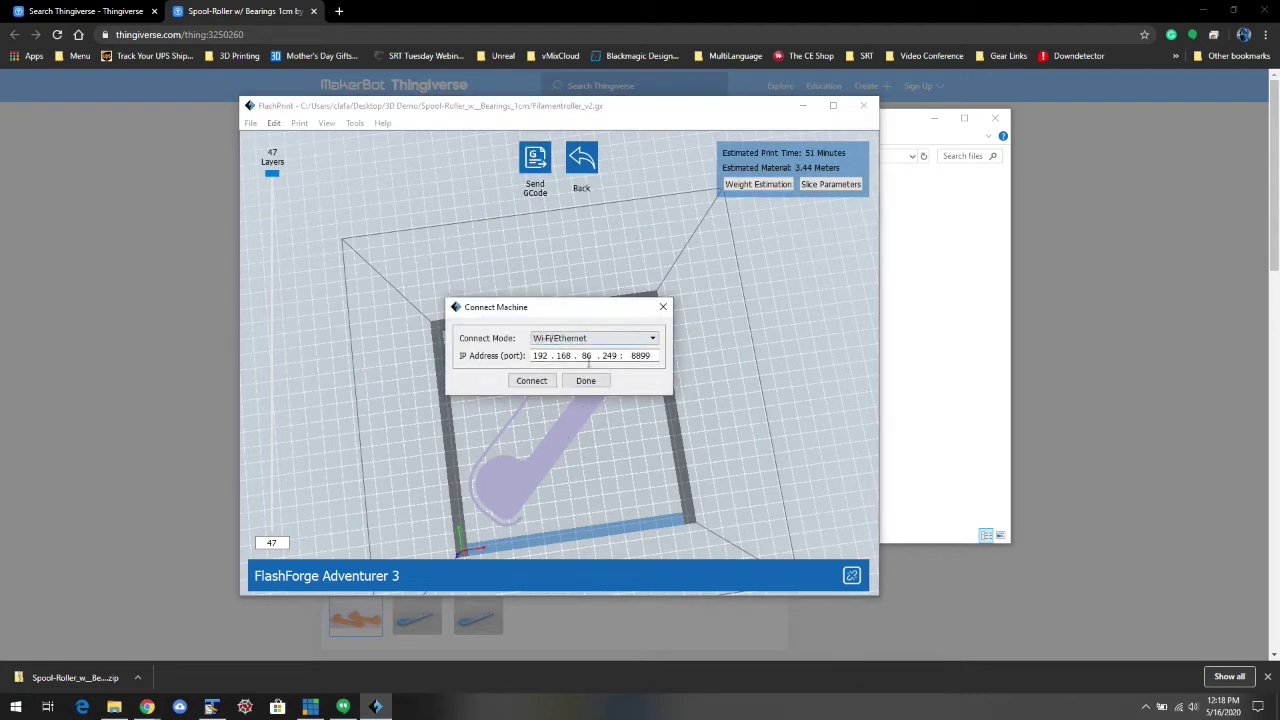
Connect to the Adventurer 3 and stream the sliced spool-roller file to start printing
click(529, 380)
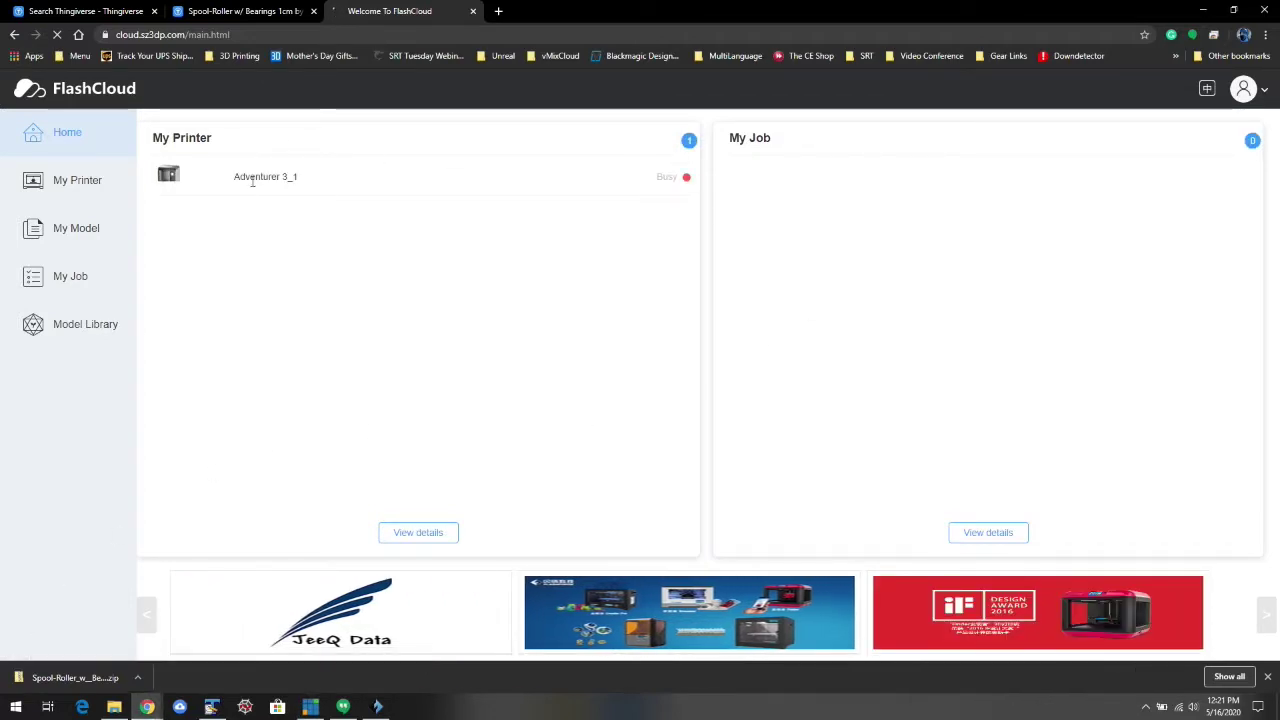
Open the Adventurer 3_1 printer's page and show its live camera feed of Filamentroller_v2
click(408, 532)
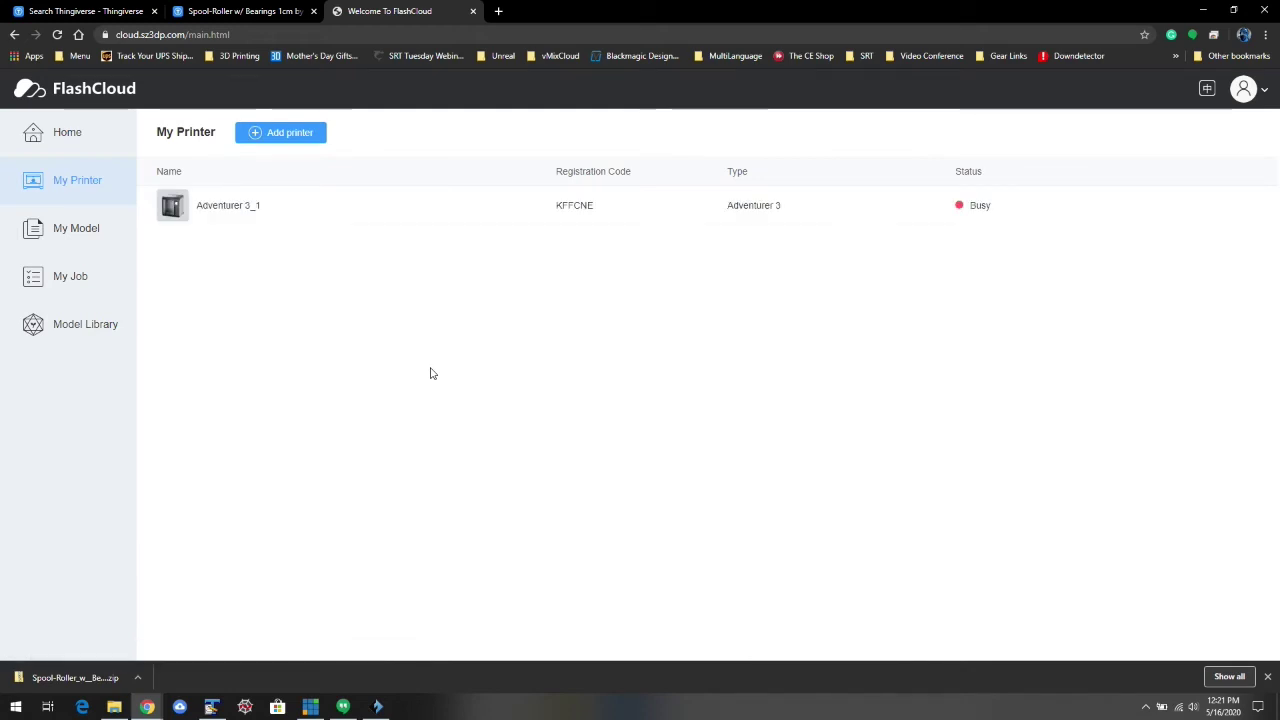
click(172, 208)
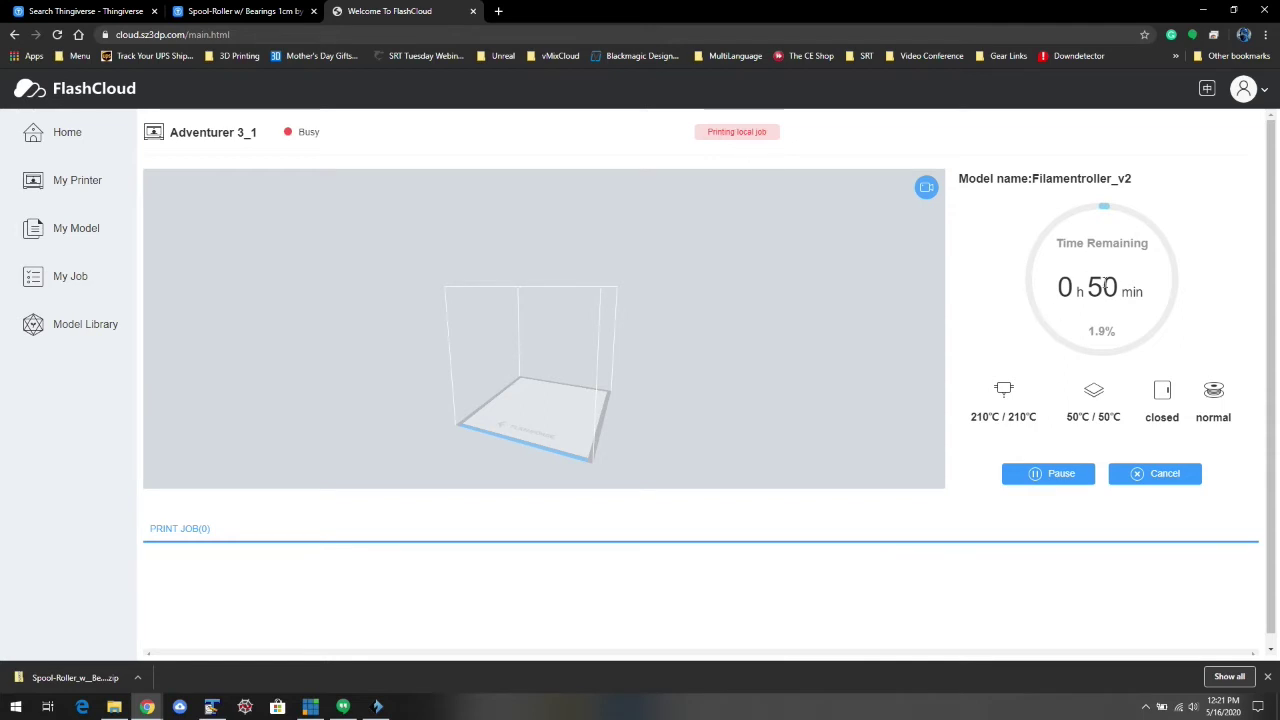
click(927, 189)
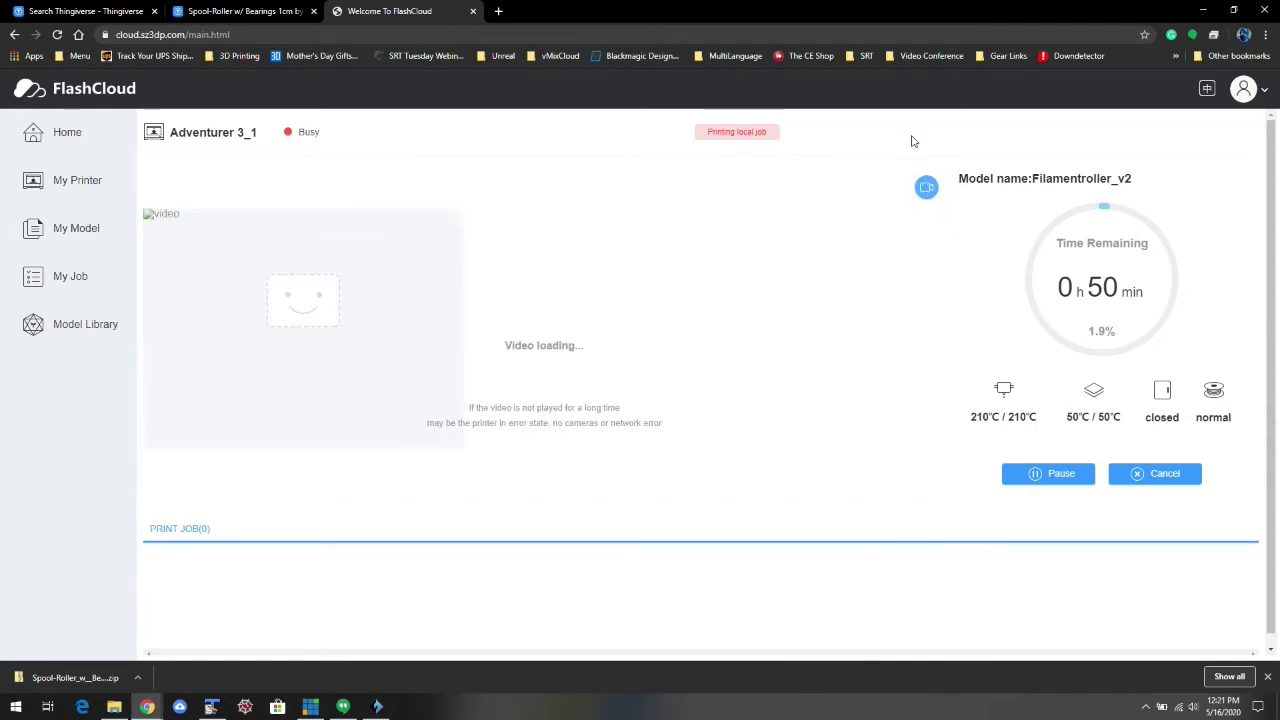
Restore the Chrome window from full screen while the Filamentroller_v2 print continues
click(1233, 9)
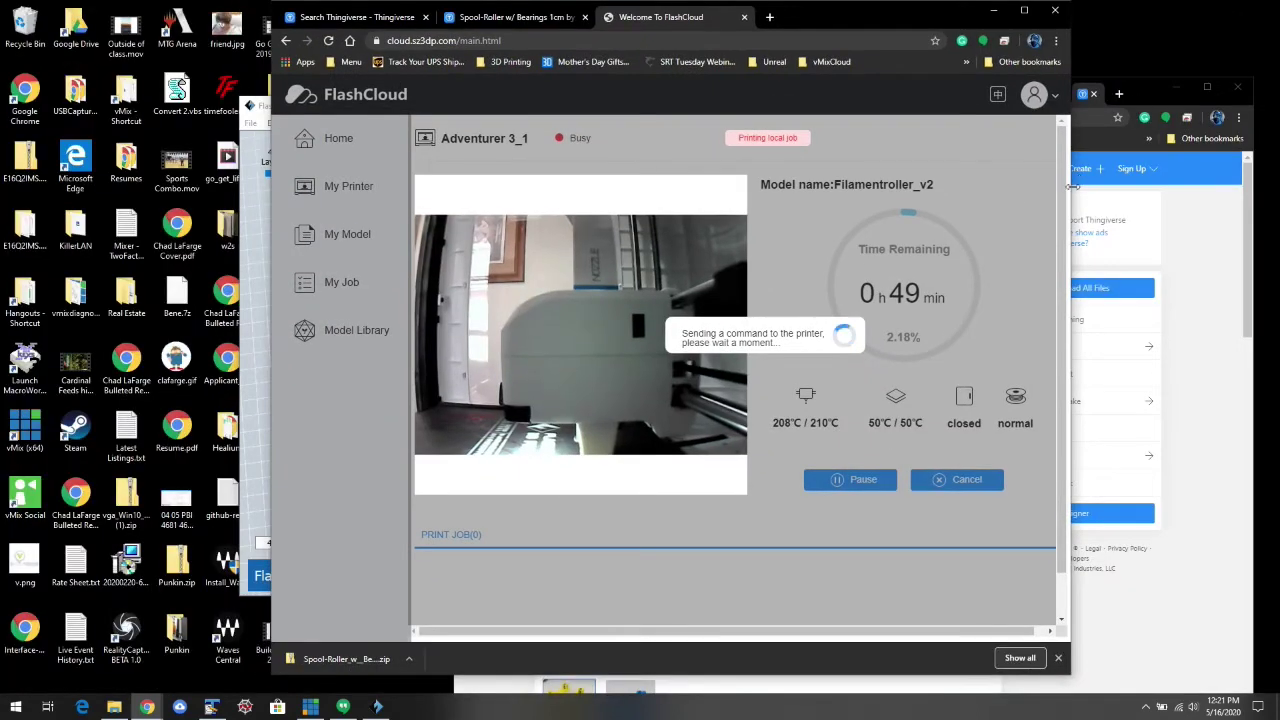